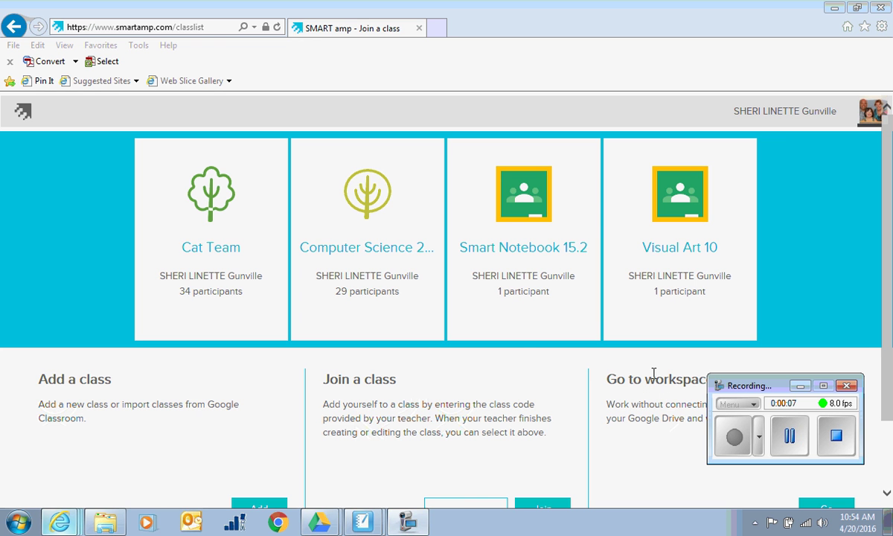
# - Bring the Smart Notebook 15.2 Drive window forward and show My Drive
pyautogui.moveTo(319, 523)
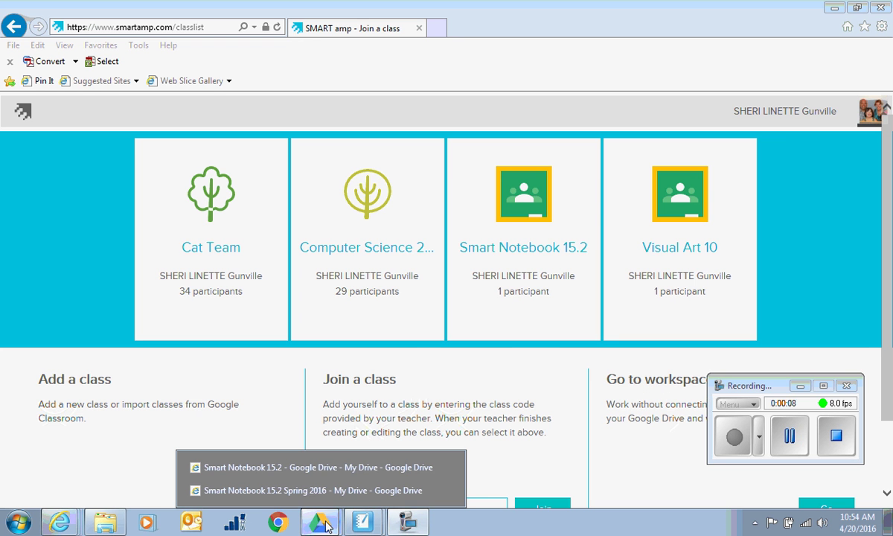
pyautogui.click(318, 469)
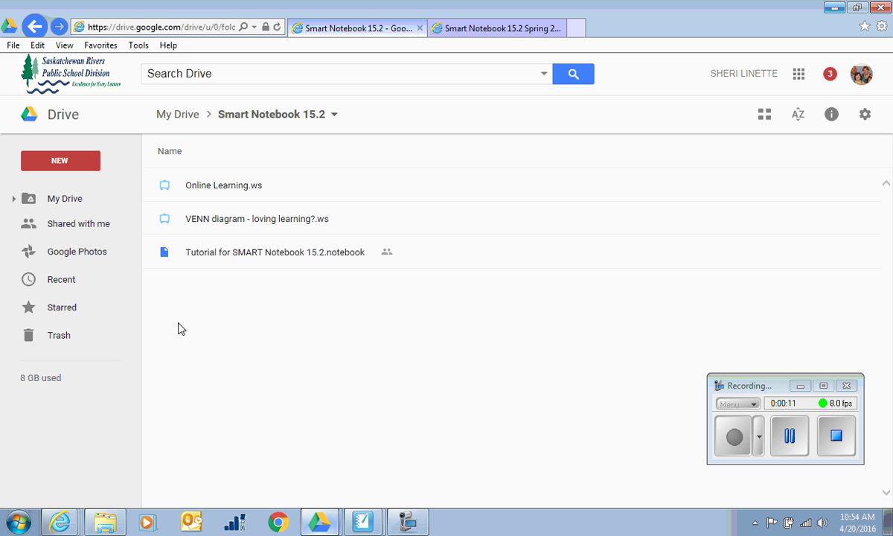
pyautogui.click(56, 207)
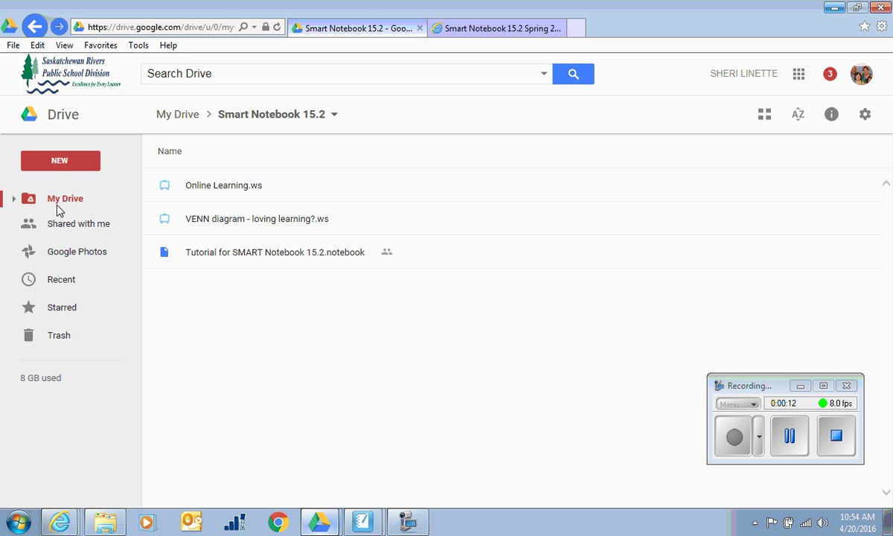
# - Open the New menu's list of apps and scroll down to SMART amp
pyautogui.click(61, 163)
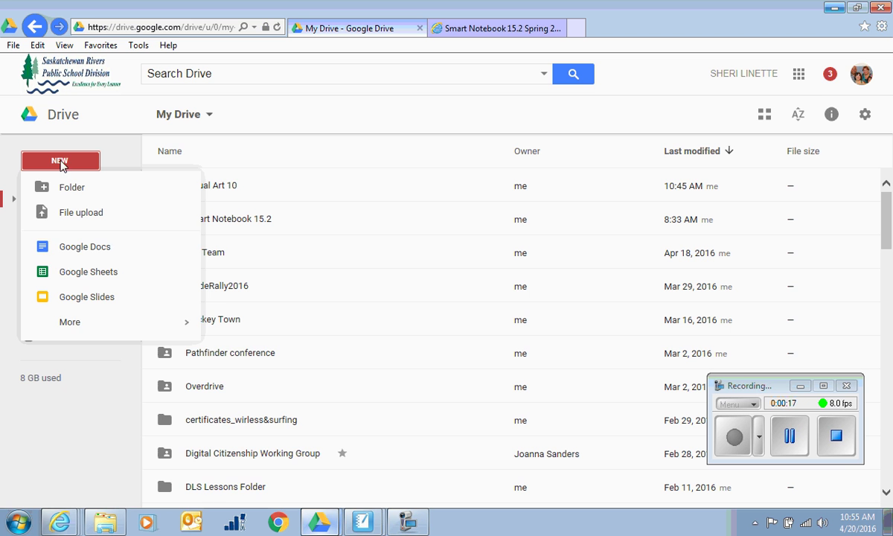
pyautogui.moveTo(82, 330)
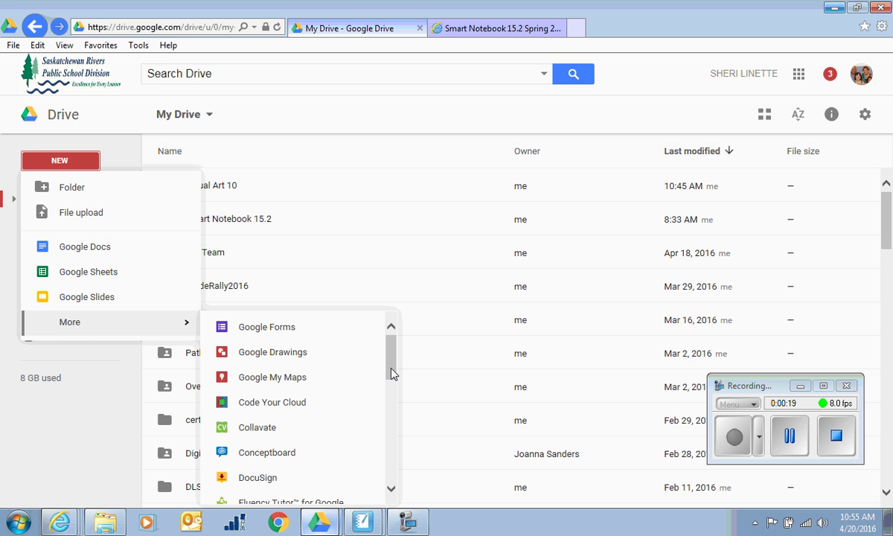
pyautogui.moveTo(393, 366); pyautogui.dragTo(391, 479)
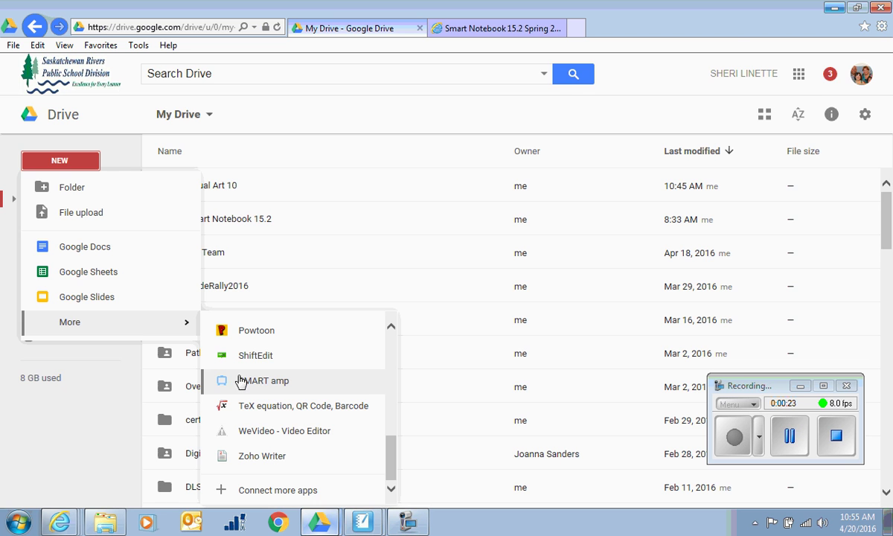
# - Launch SMART amp in a new tab and sign in with the Google account
pyautogui.click(270, 381)
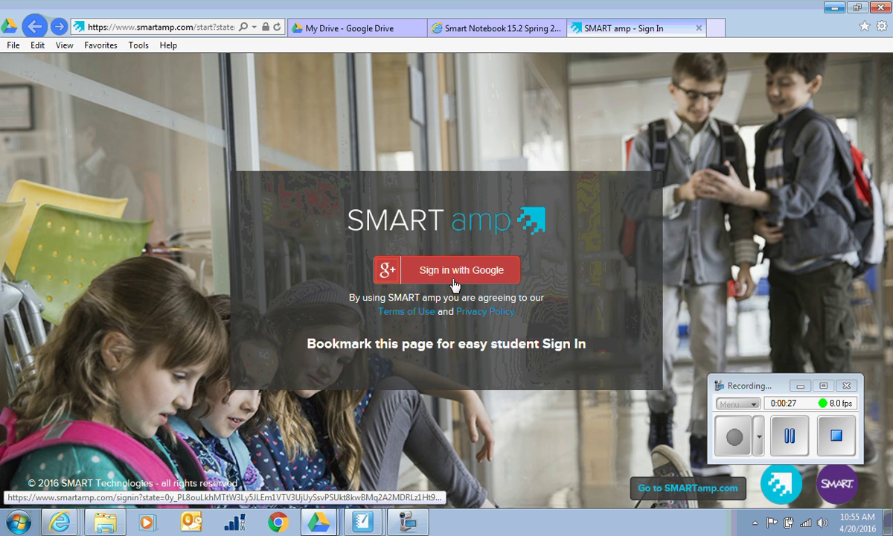
pyautogui.click(440, 271)
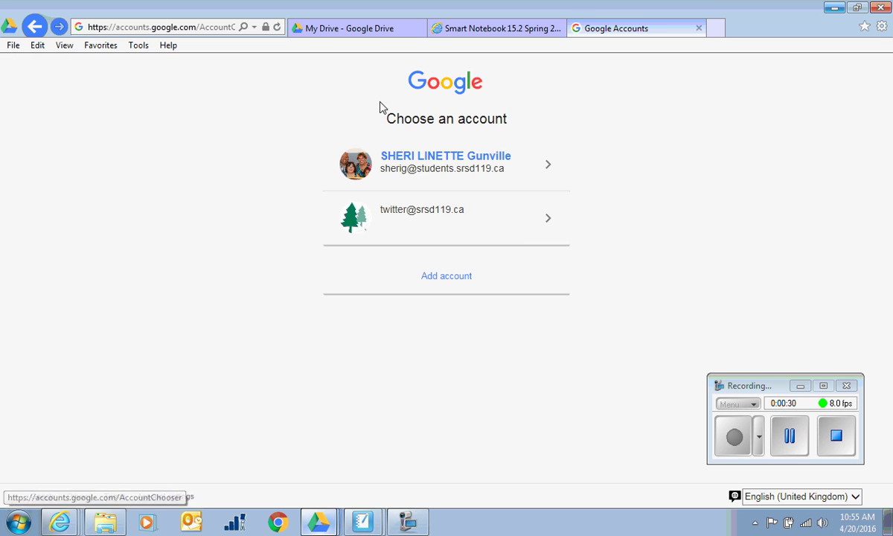
pyautogui.click(372, 153)
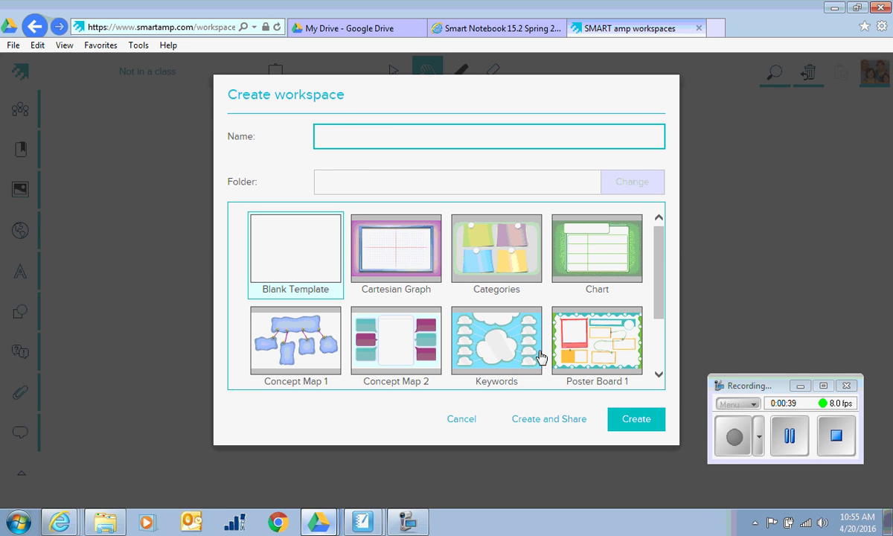
# - Create a workspace named 'categories' from the Categories template
pyautogui.click(512, 265)
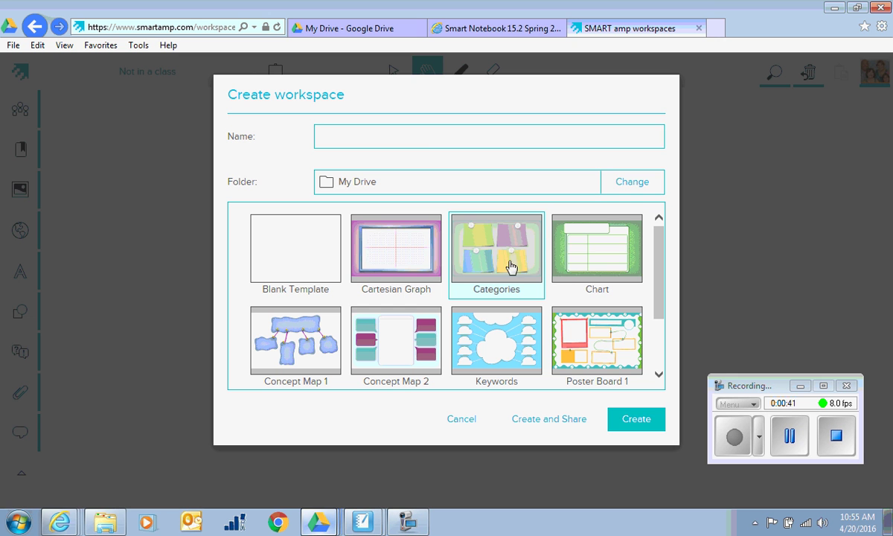
pyautogui.click(429, 144)
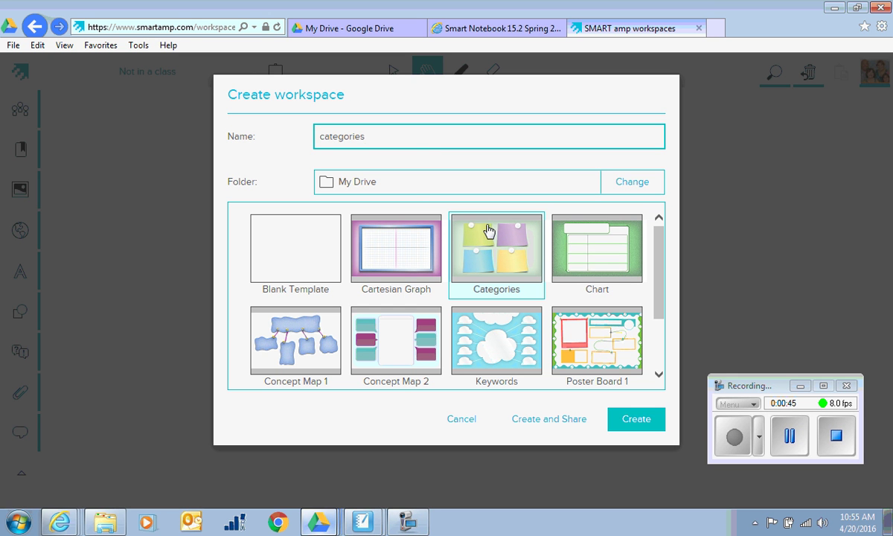
pyautogui.click(414, 191)
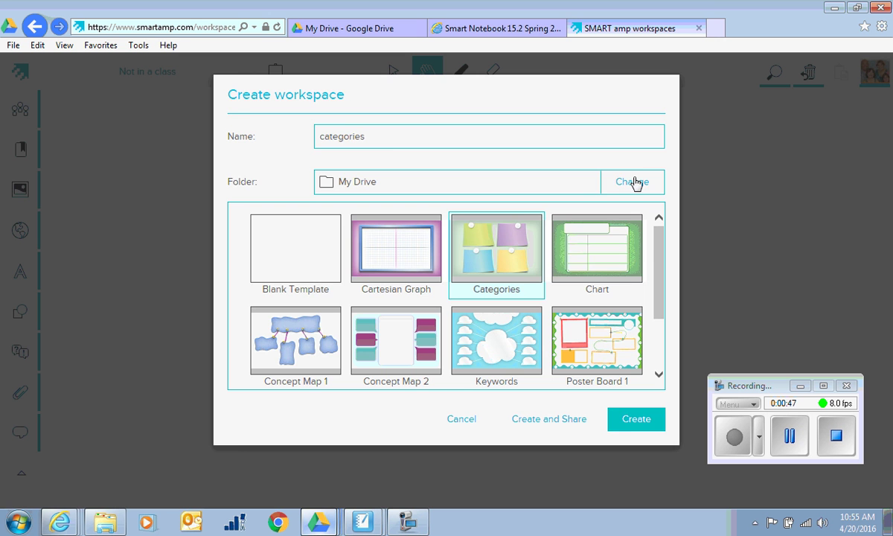
pyautogui.click(630, 424)
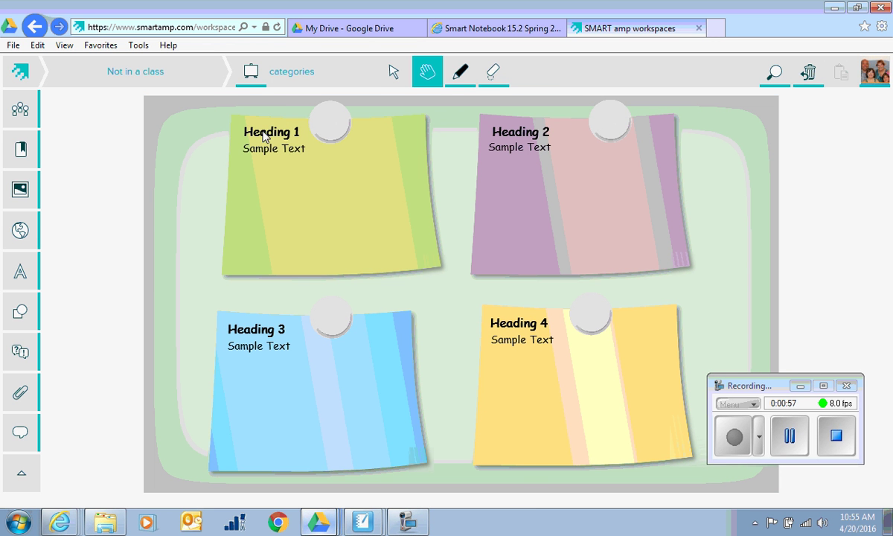
# - Replace the first note's Heading 1 text with 'change'
pyautogui.click(269, 138)
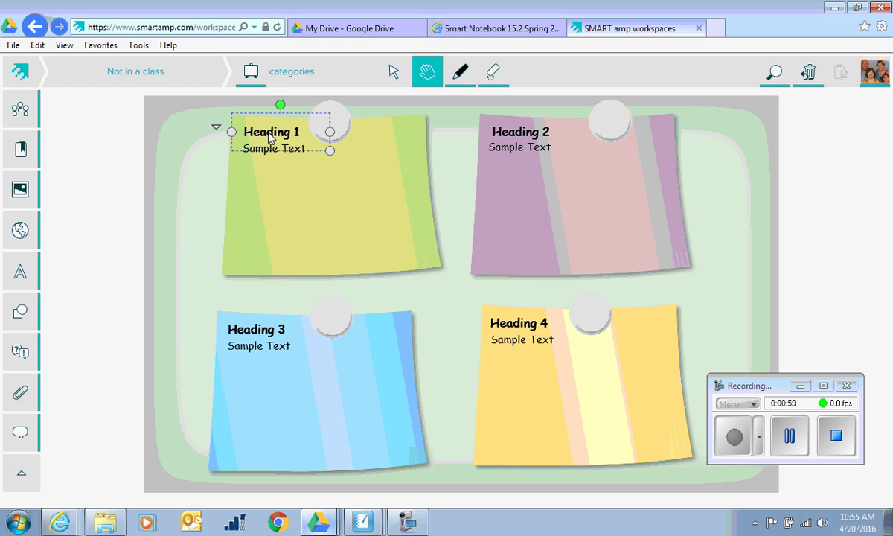
pyautogui.doubleClick(270, 136)
pyautogui.moveTo(130, 106); pyautogui.dragTo(4, 97)
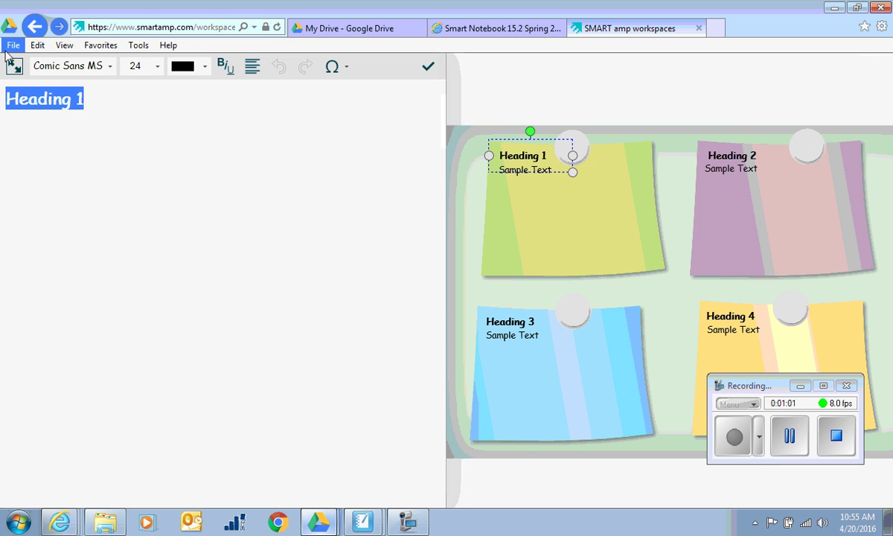
pyautogui.write('change')
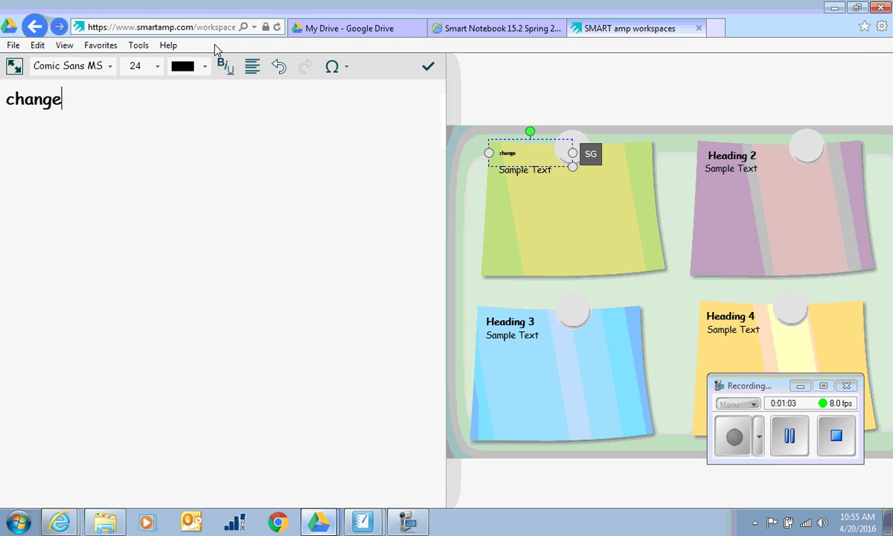
# - Make the heading 'change' red at size 18 and close the editor
pyautogui.click(202, 66)
pyautogui.click(189, 115)
pyautogui.doubleClick(46, 94)
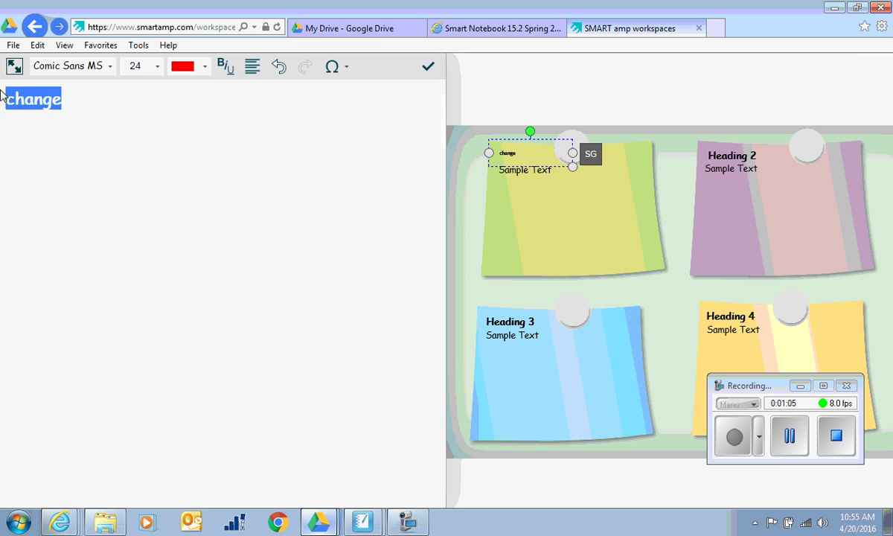
pyautogui.click(202, 66)
pyautogui.click(201, 119)
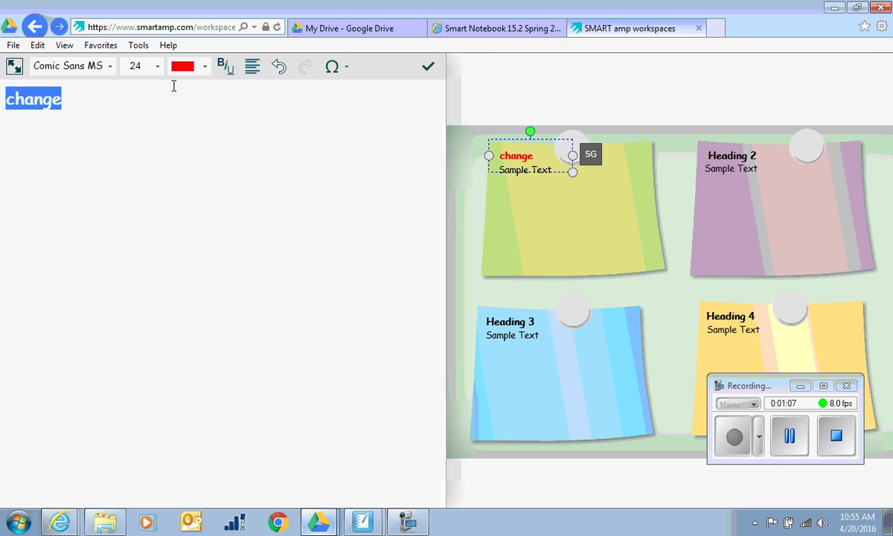
pyautogui.click(157, 73)
pyautogui.click(137, 111)
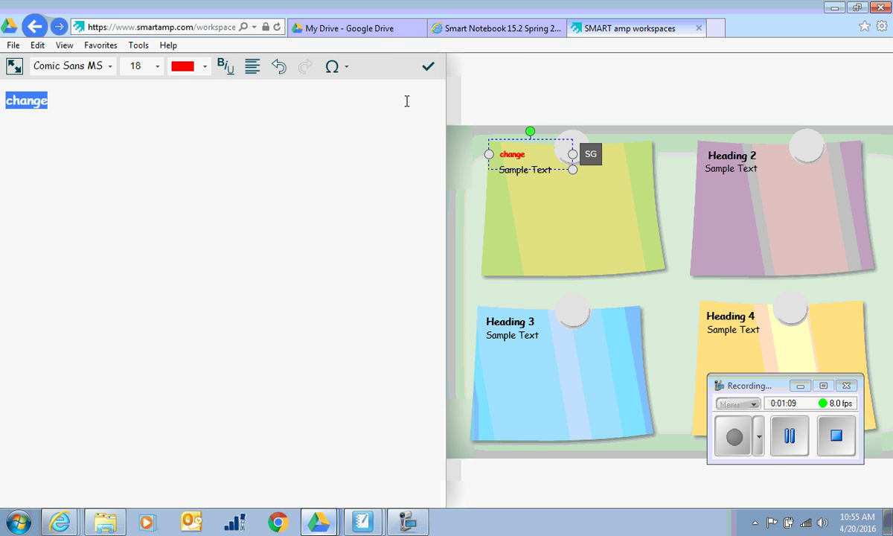
pyautogui.click(428, 67)
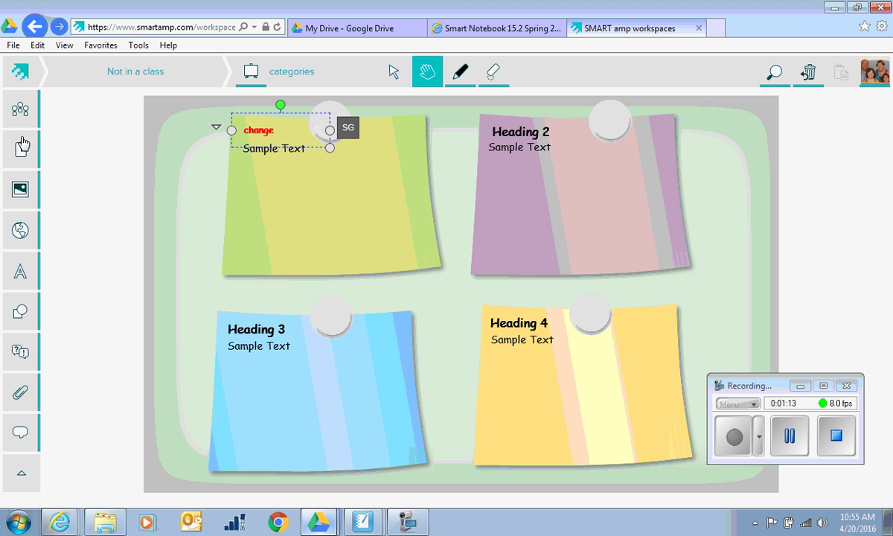
# - Jump to Sticky Note 1 from the bookmarks list and view it up close
pyautogui.click(23, 146)
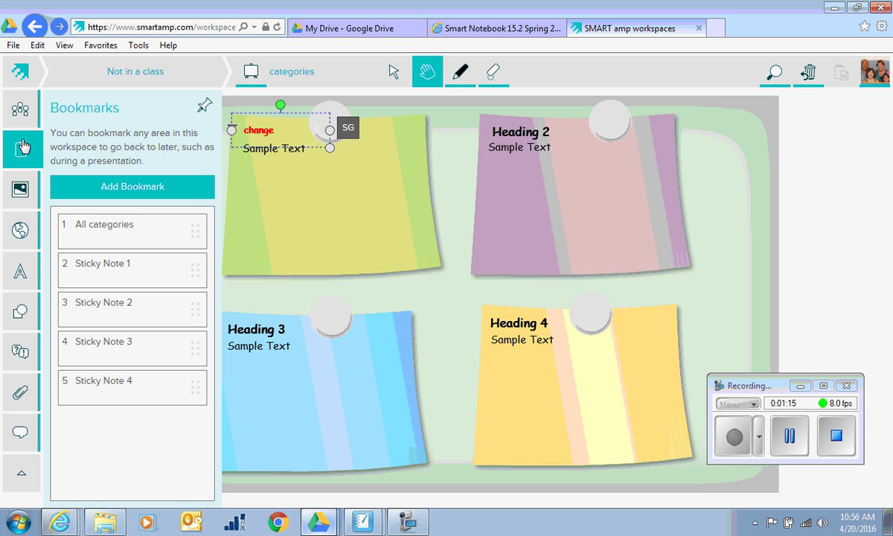
pyautogui.click(443, 210)
pyautogui.scroll(5, 445, 323)
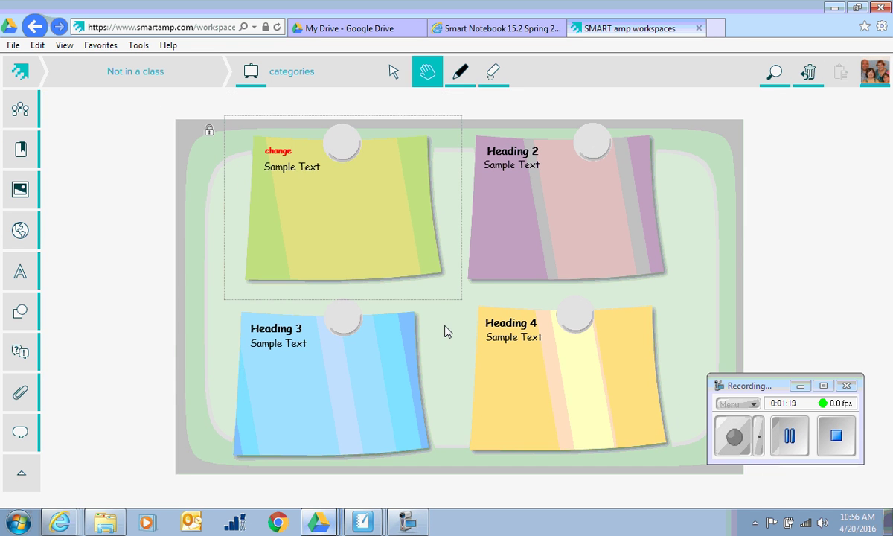
pyautogui.scroll(6, 450, 387)
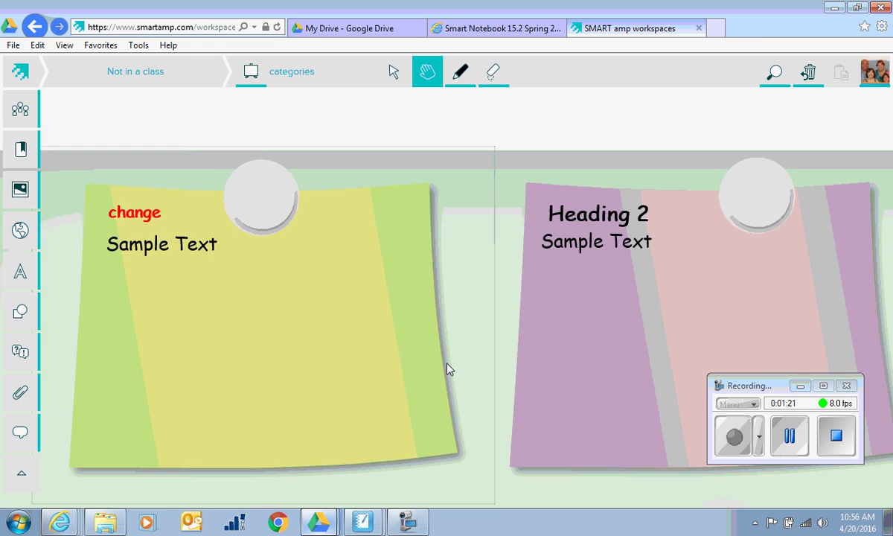
pyautogui.scroll(2, 618, 344)
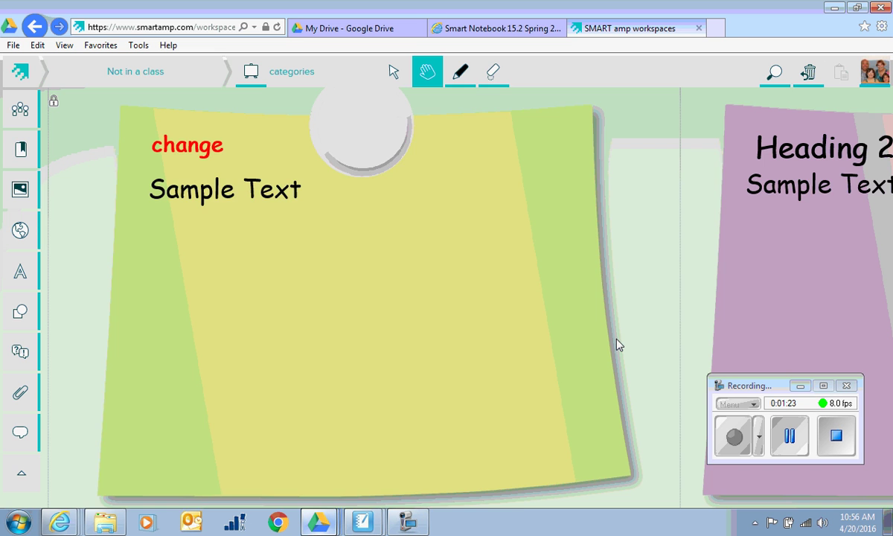
# - Bookmark the current zoomed-in view and name the bookmark 'change'
pyautogui.click(12, 145)
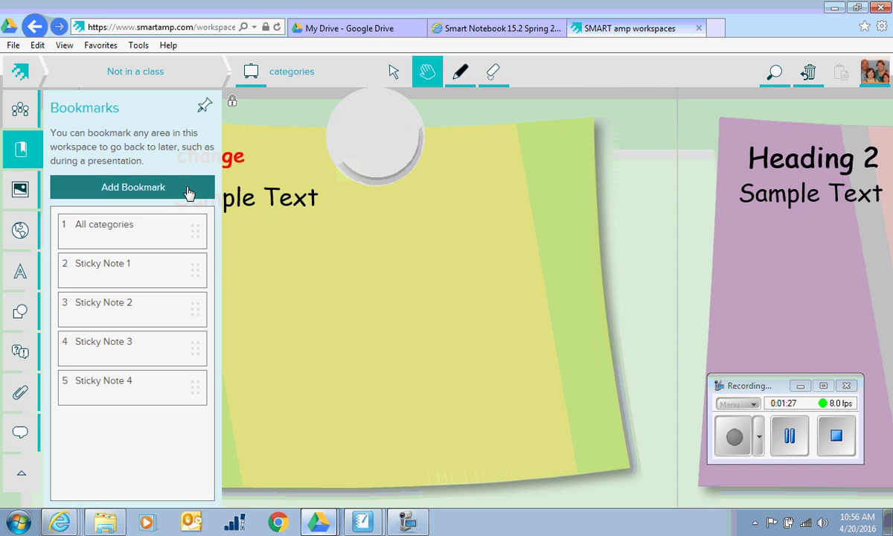
pyautogui.click(180, 189)
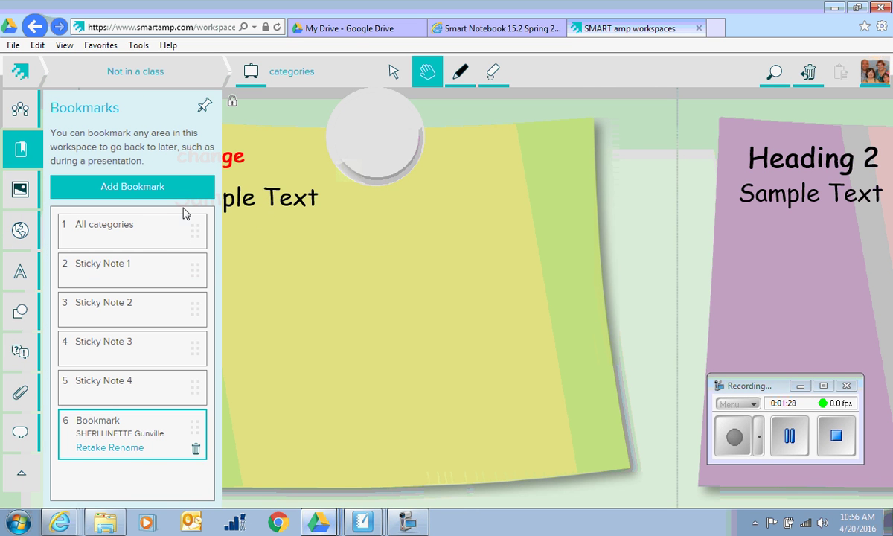
pyautogui.click(125, 448)
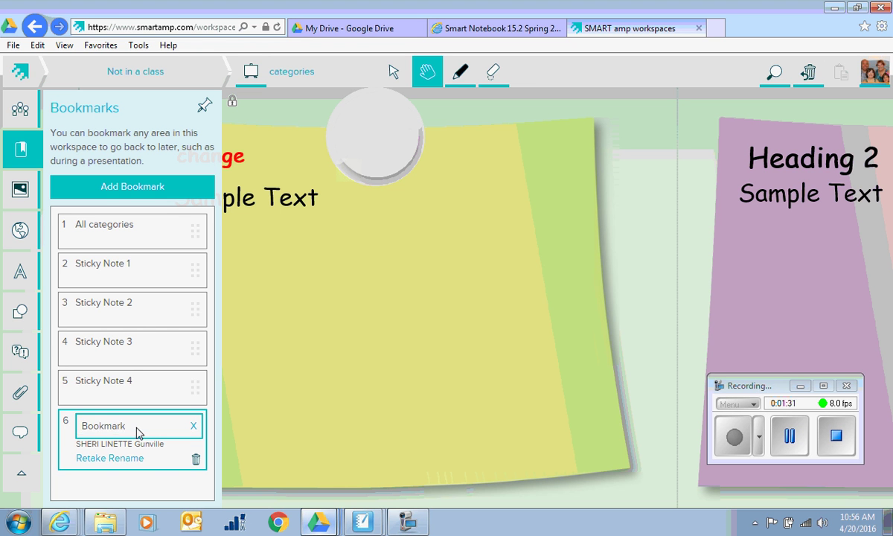
pyautogui.write('change')
pyautogui.click(88, 481)
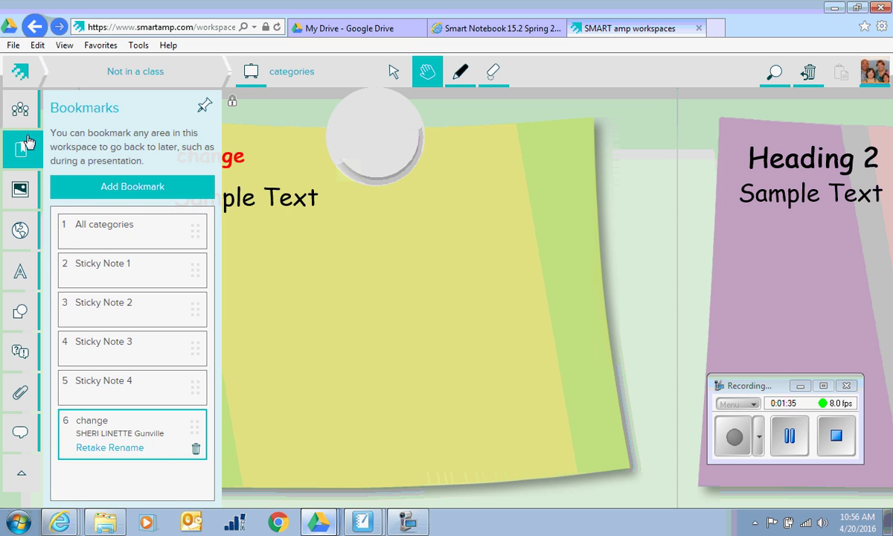
# - Step through the Sticky Note 2, 3, 4 and 'change' bookmarks, then pan to all four notes
pyautogui.click(21, 109)
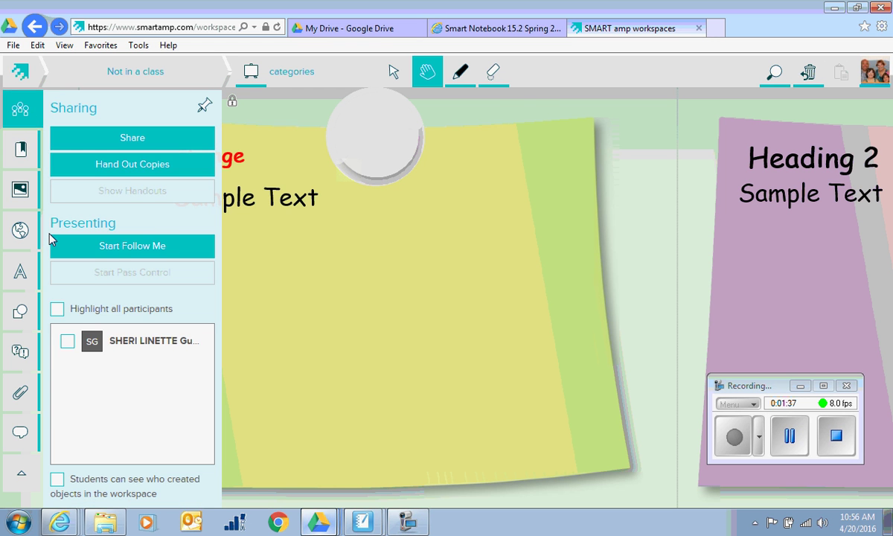
pyautogui.click(30, 151)
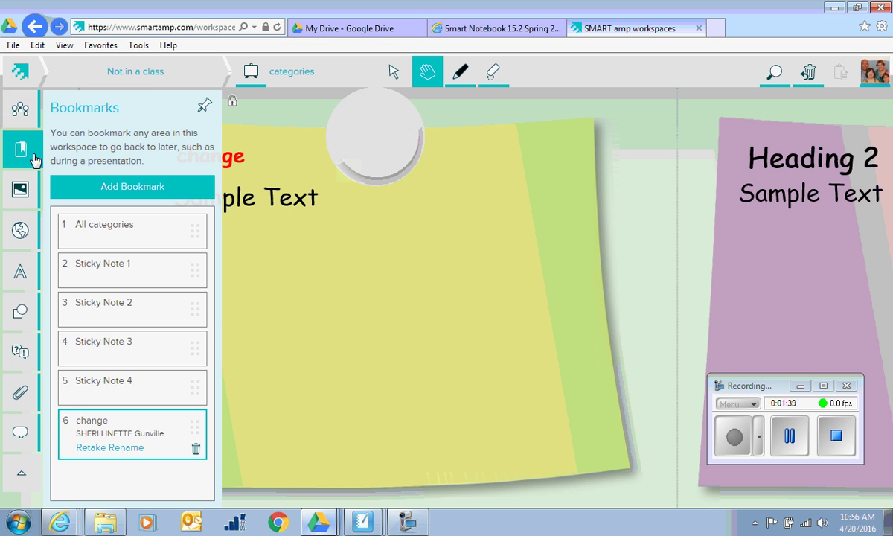
pyautogui.click(125, 309)
pyautogui.click(128, 342)
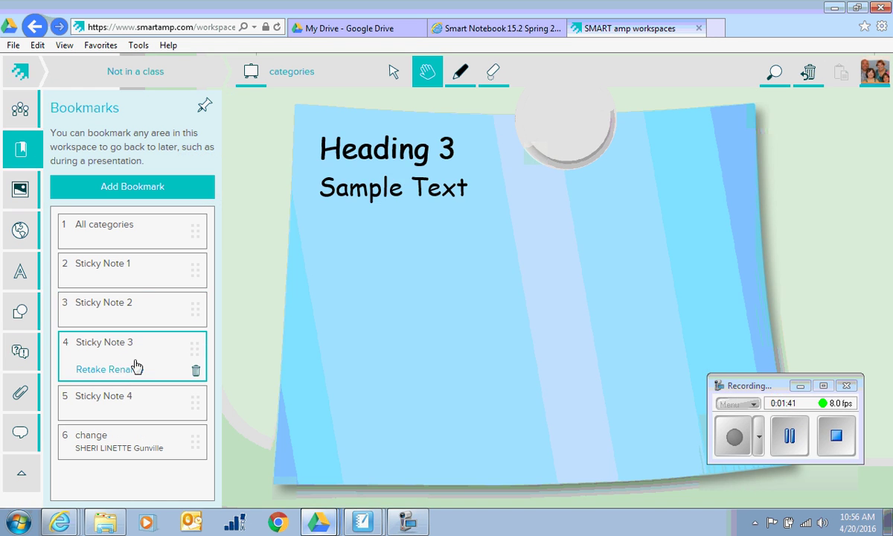
pyautogui.click(132, 403)
pyautogui.click(116, 449)
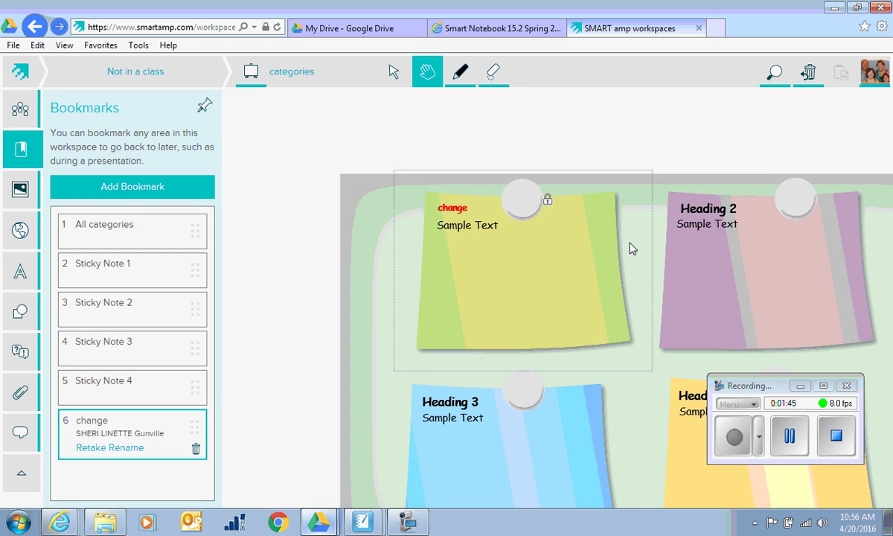
pyautogui.moveTo(631, 434); pyautogui.dragTo(408, 363)
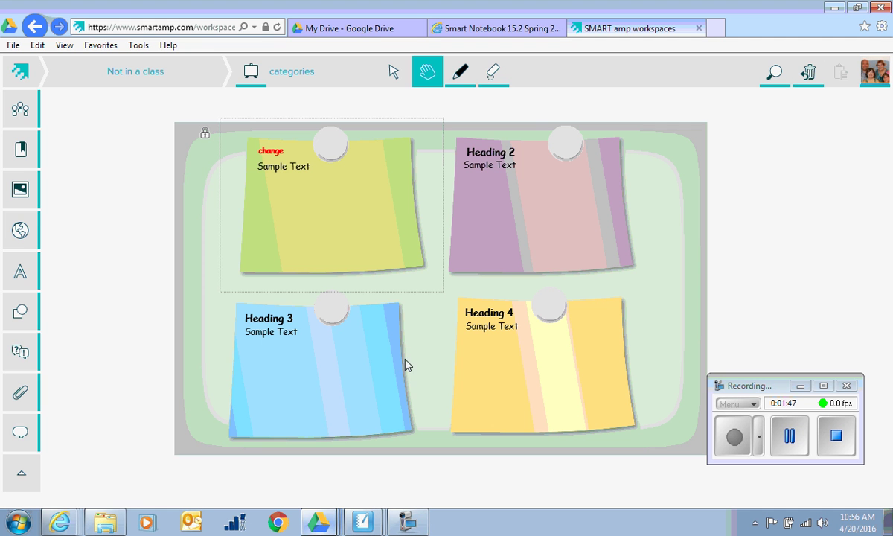
# - Search images for 'bug' and place a small blue bug clip-art on the yellow note
pyautogui.click(21, 190)
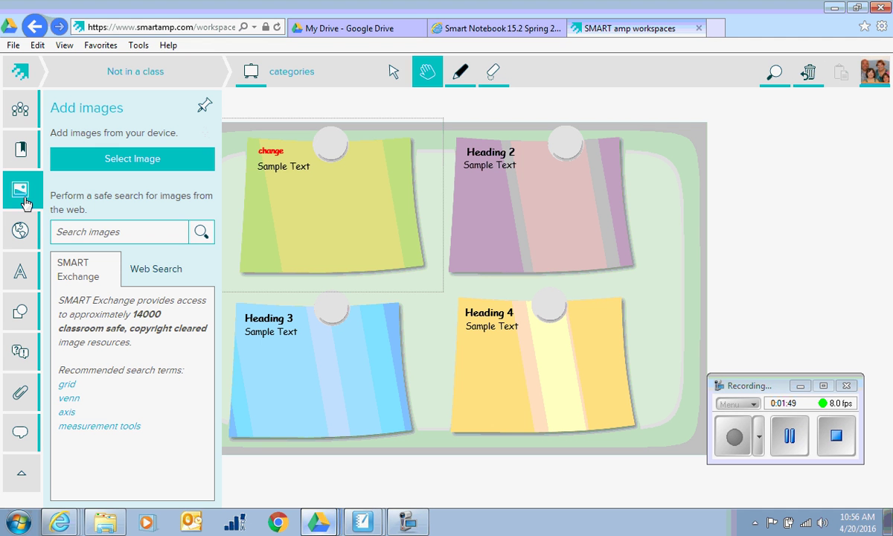
pyautogui.click(79, 236)
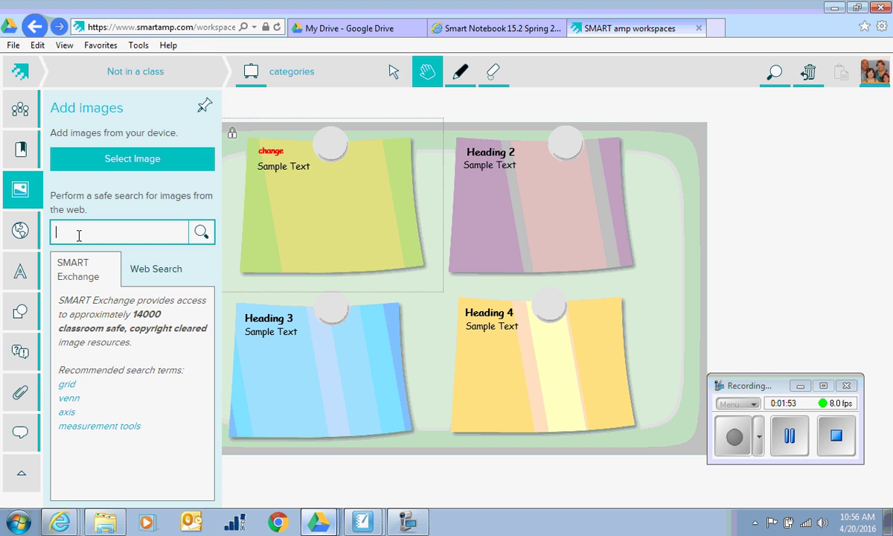
pyautogui.write('bug')
pyautogui.press('Return')
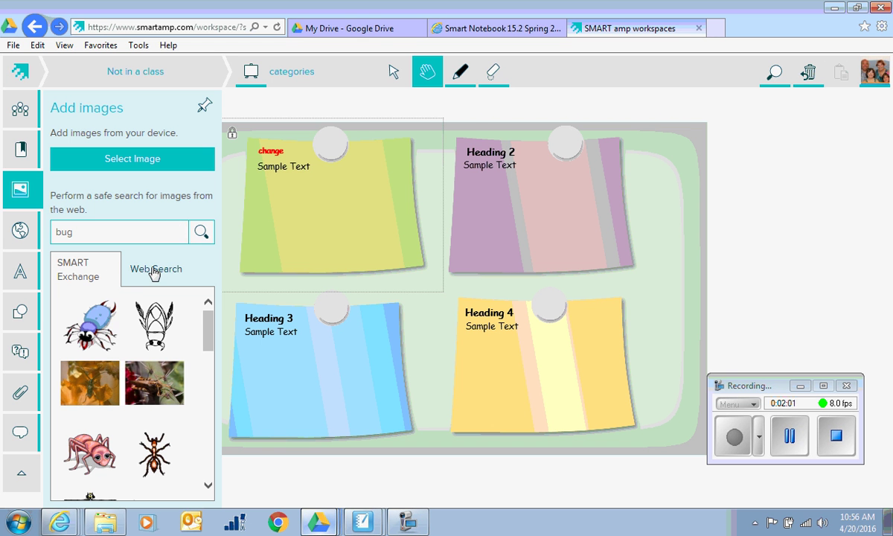
pyautogui.moveTo(89, 321); pyautogui.dragTo(352, 226)
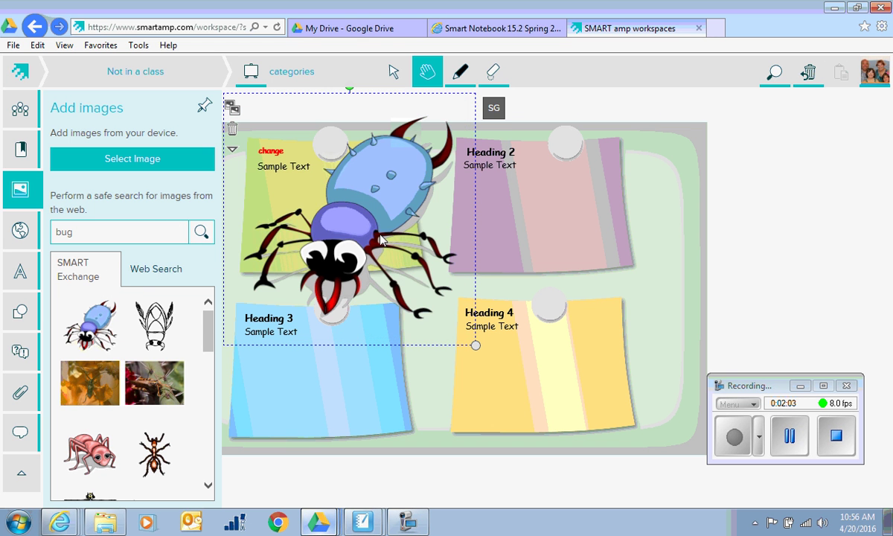
pyautogui.moveTo(477, 350); pyautogui.dragTo(374, 244)
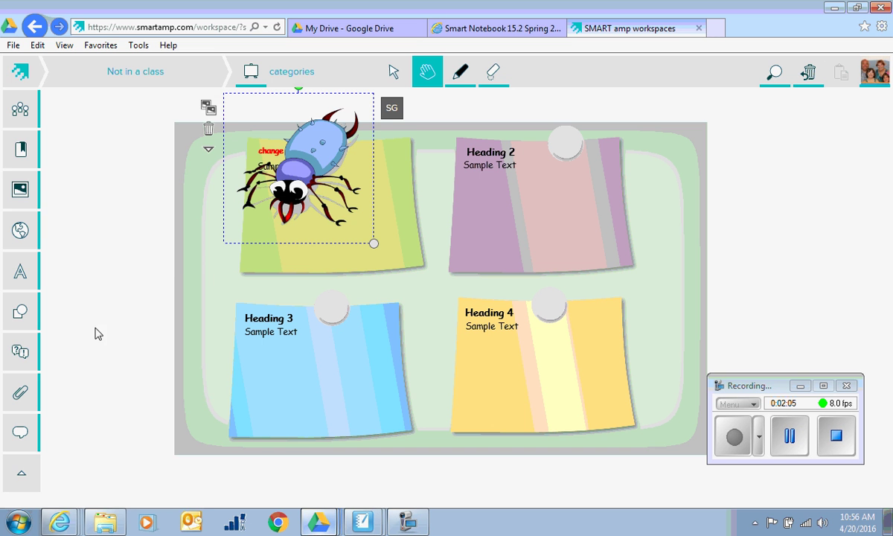
# - Place a ladybug photo from Web Search on the Heading 3 note and shrink it
pyautogui.click(22, 192)
pyautogui.click(158, 277)
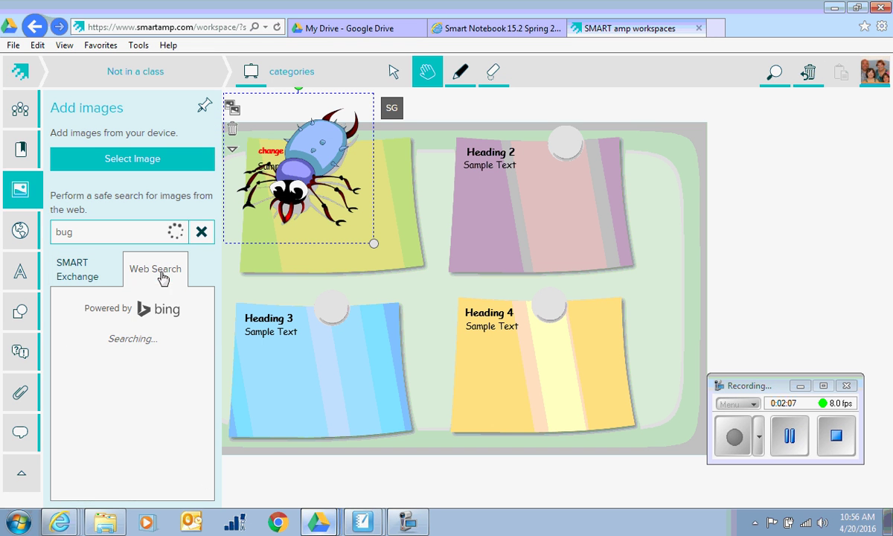
pyautogui.moveTo(142, 367); pyautogui.dragTo(346, 381)
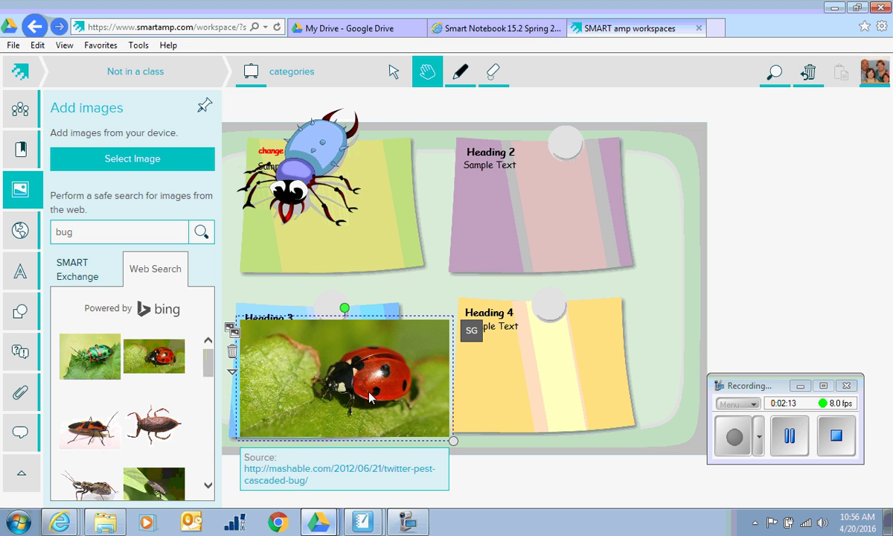
pyautogui.click(393, 295)
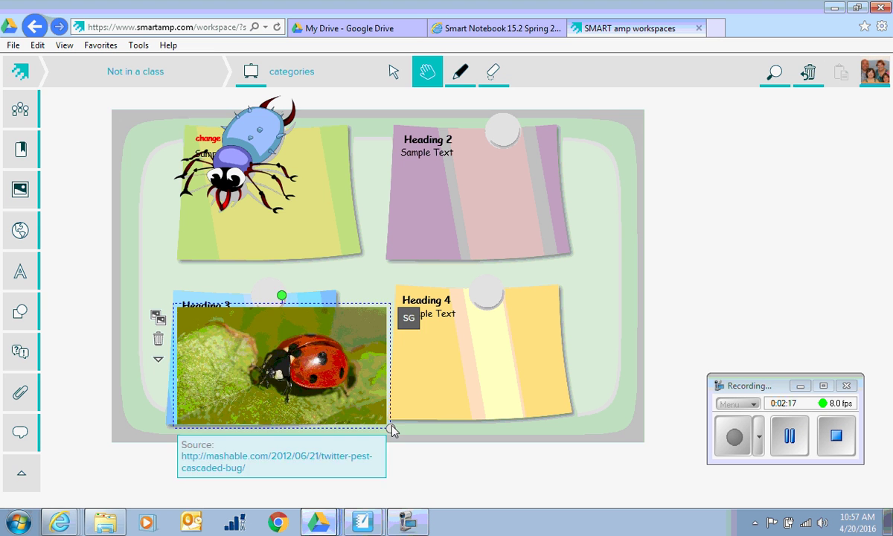
pyautogui.moveTo(390, 430); pyautogui.dragTo(303, 401)
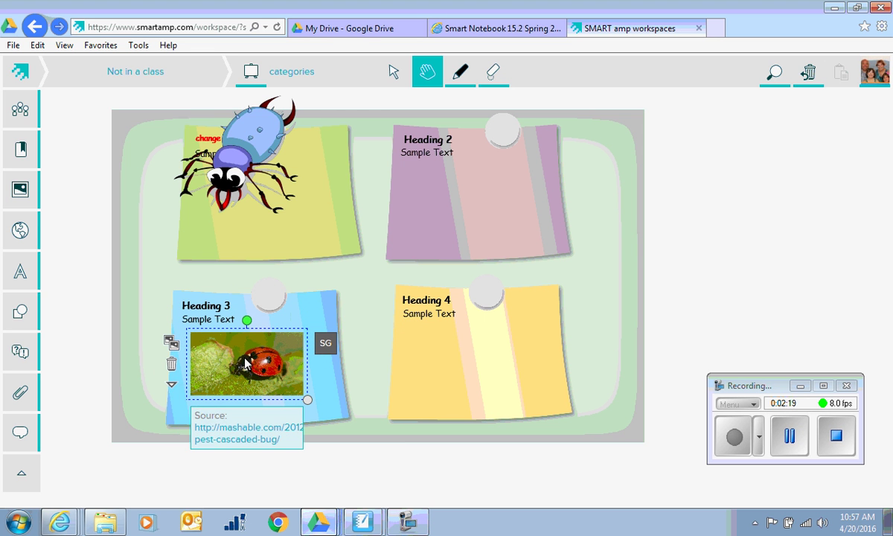
pyautogui.click(20, 225)
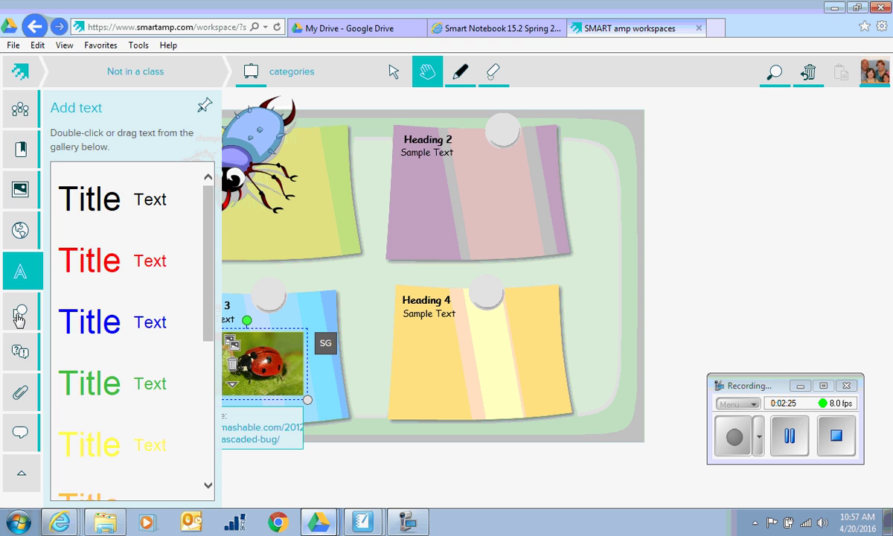
# - Leave the categories workspace via the SMART amp logo for the home class list
pyautogui.moveTo(20, 365)
pyautogui.moveTo(20, 390)
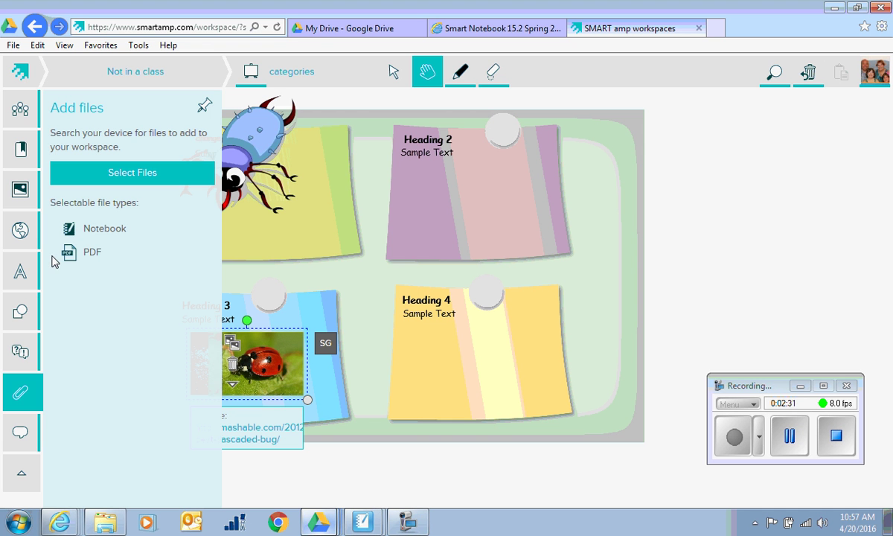
pyautogui.click(21, 72)
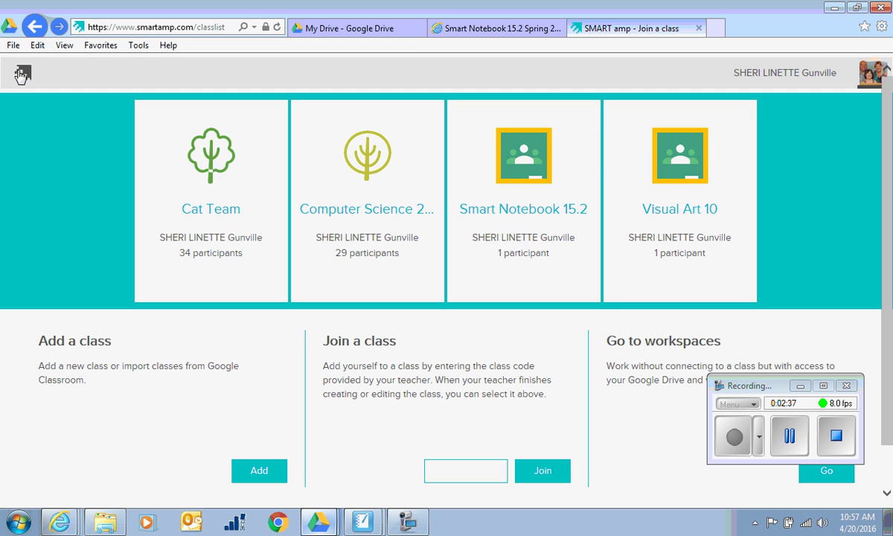
# - Open 'Should Drones Deliver the Mail?' from the workspace list and show its sharing options
pyautogui.click(823, 476)
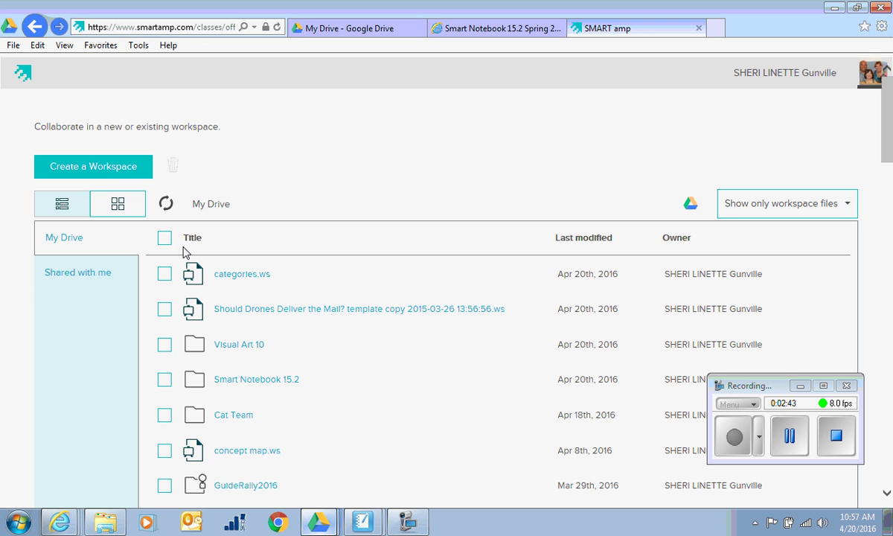
pyautogui.click(280, 310)
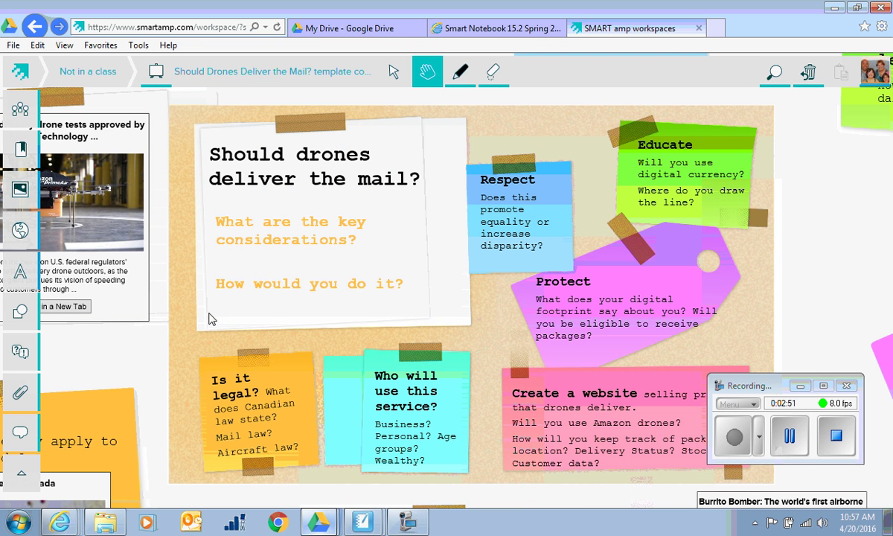
pyautogui.click(21, 111)
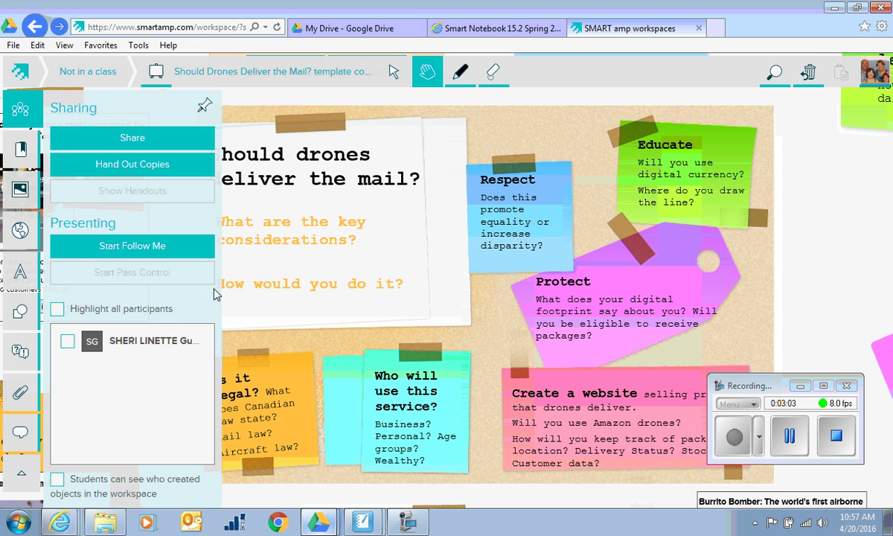
# - Close the sharing options and open the drones workspace's bookmarks list
pyautogui.click(467, 326)
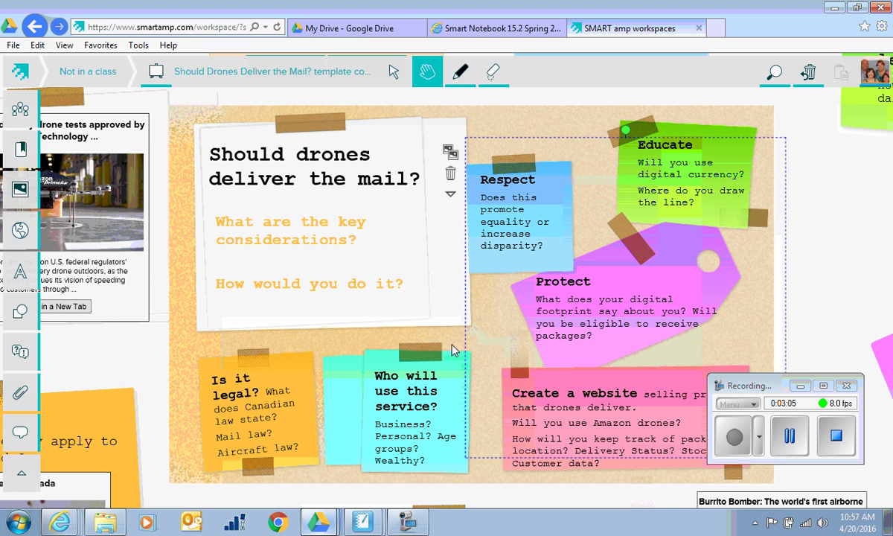
pyautogui.click(390, 317)
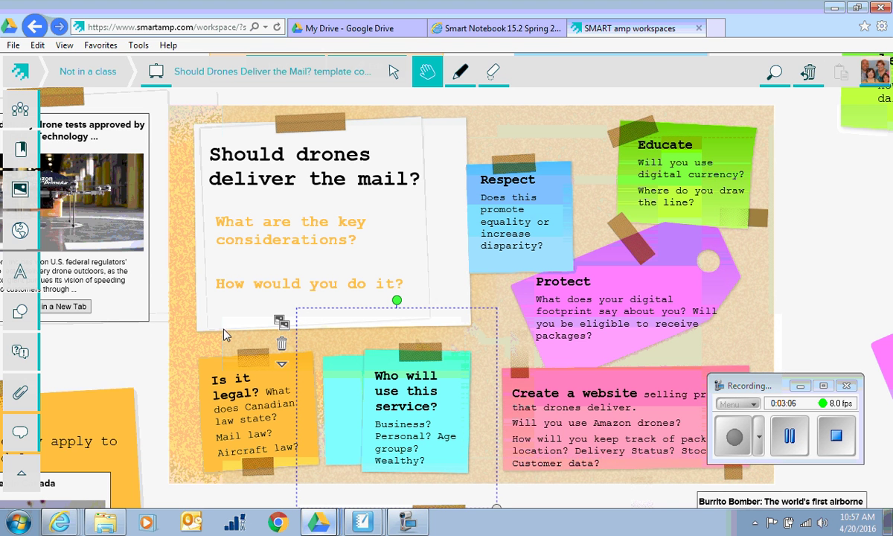
pyautogui.click(20, 149)
# - Step through the Drone Question, Respect, Educate, Protect, Create a website, Target Audience, Is it legal? and Bookmark views
pyautogui.moveTo(119, 224)
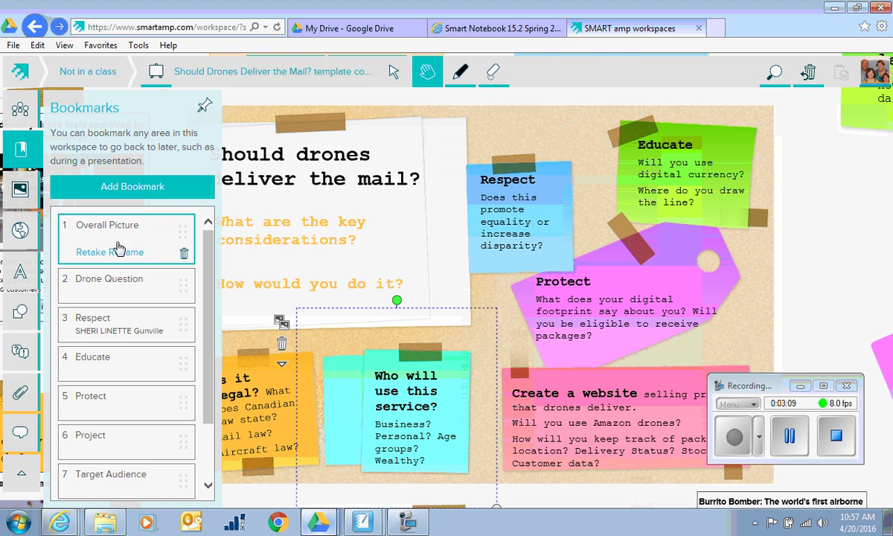
pyautogui.click(112, 282)
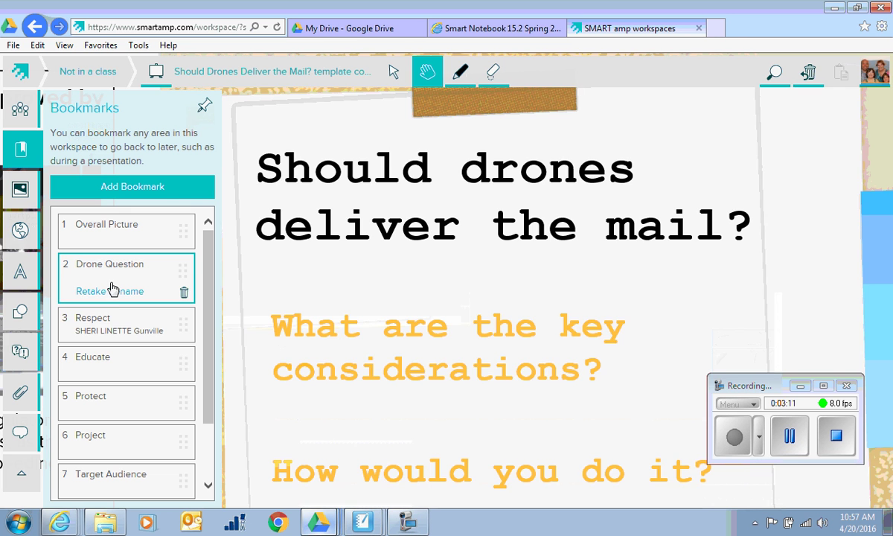
pyautogui.click(115, 323)
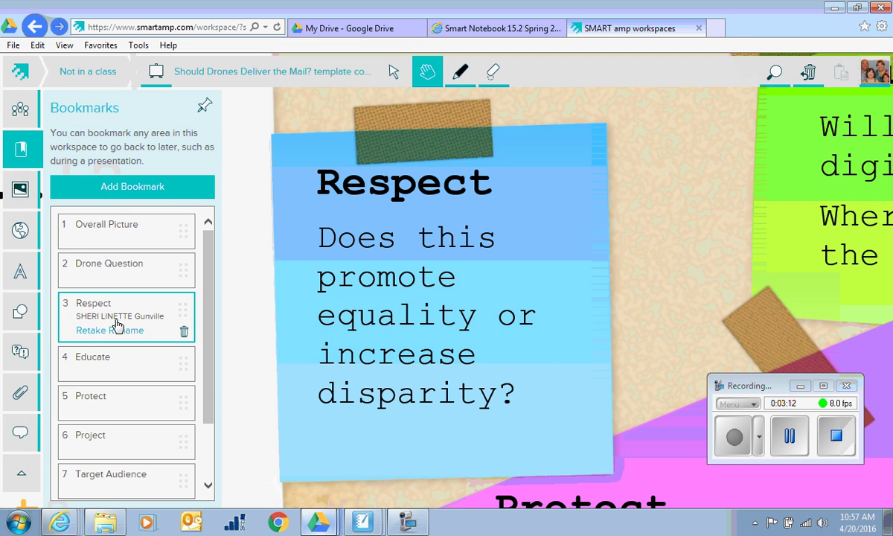
pyautogui.click(117, 367)
pyautogui.click(119, 412)
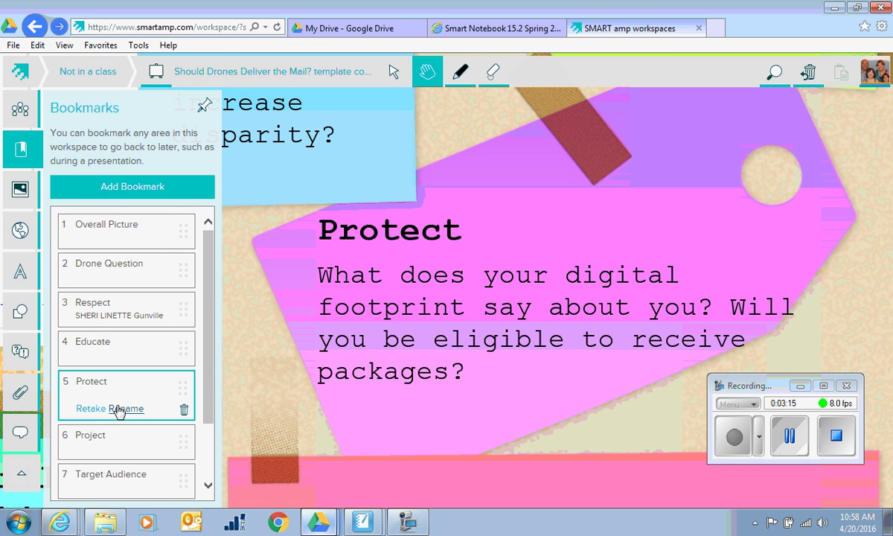
pyautogui.click(116, 444)
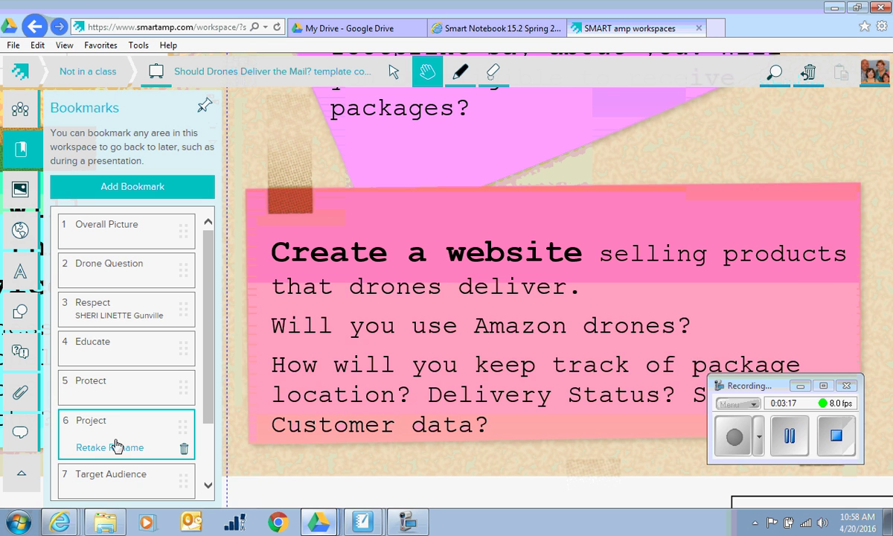
pyautogui.click(119, 476)
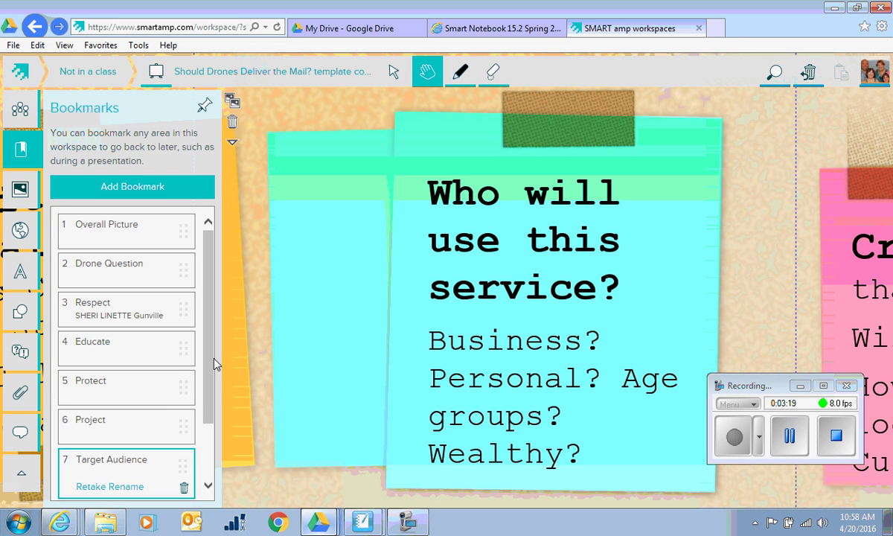
pyautogui.scroll(-2, 214, 364)
pyautogui.click(138, 447)
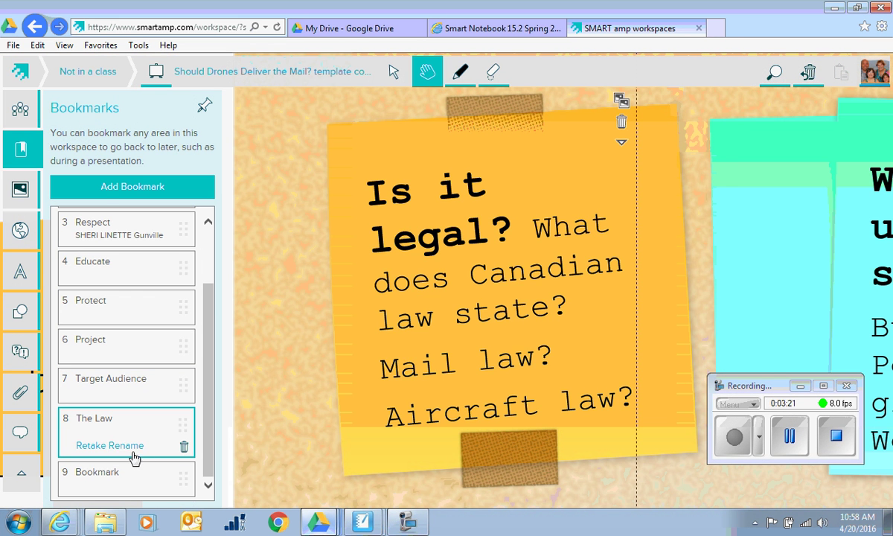
pyautogui.click(119, 477)
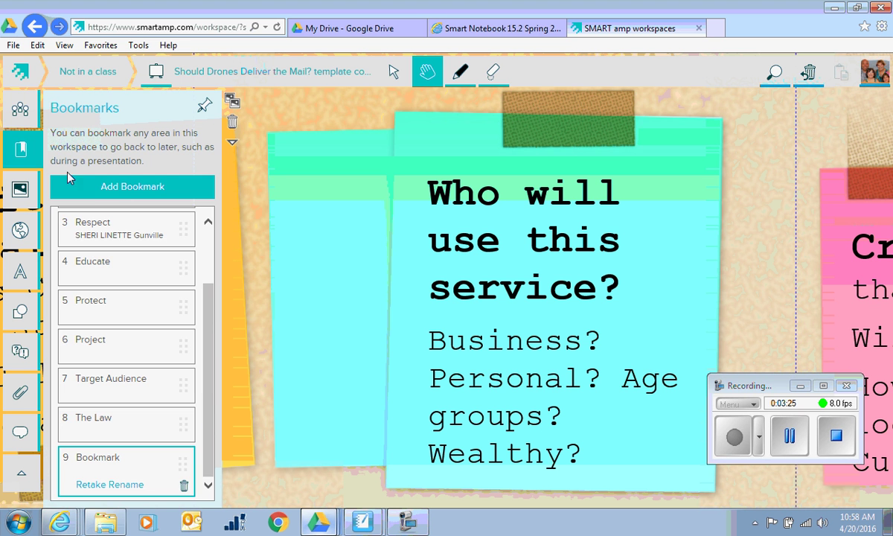
# - Glance at the sharing options, then close the bookmarks list
pyautogui.click(22, 108)
pyautogui.click(23, 162)
pyautogui.click(270, 133)
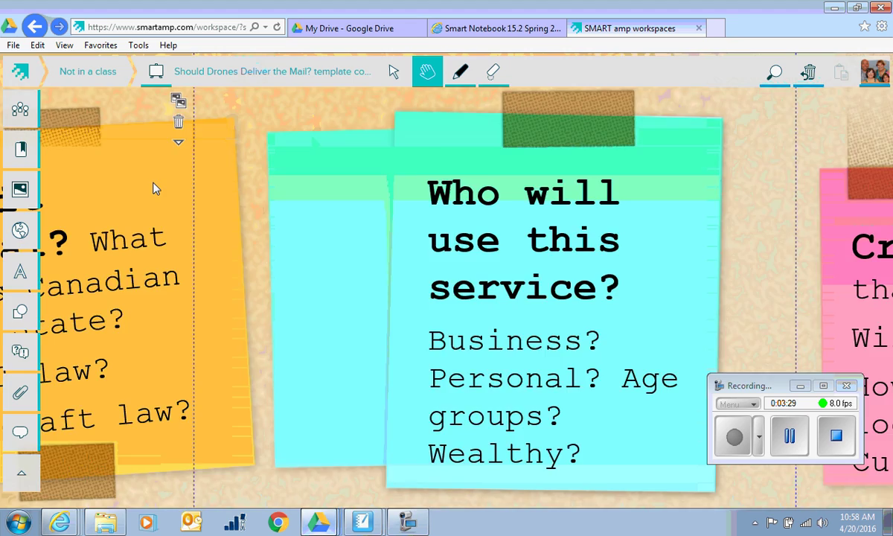
# - Zoom out and pan to the Protect note's Footprint 2.0 resources, then show the web content options
pyautogui.scroll(-5, 153, 190)
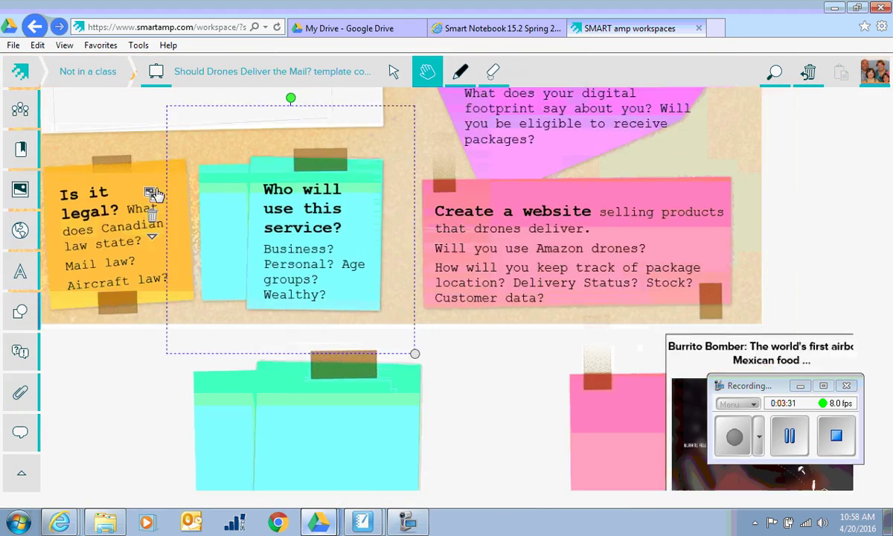
pyautogui.scroll(-2, 152, 192)
pyautogui.moveTo(134, 343); pyautogui.dragTo(451, 431)
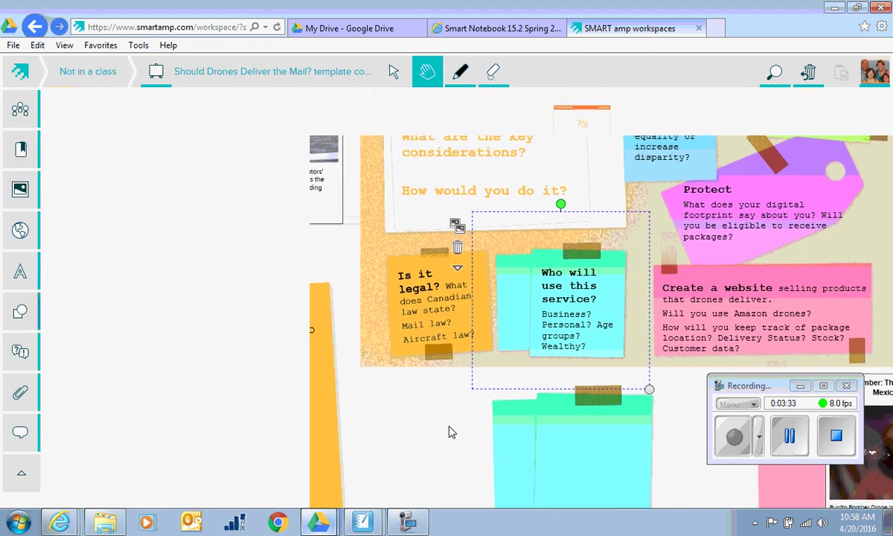
pyautogui.moveTo(79, 146); pyautogui.dragTo(123, 316)
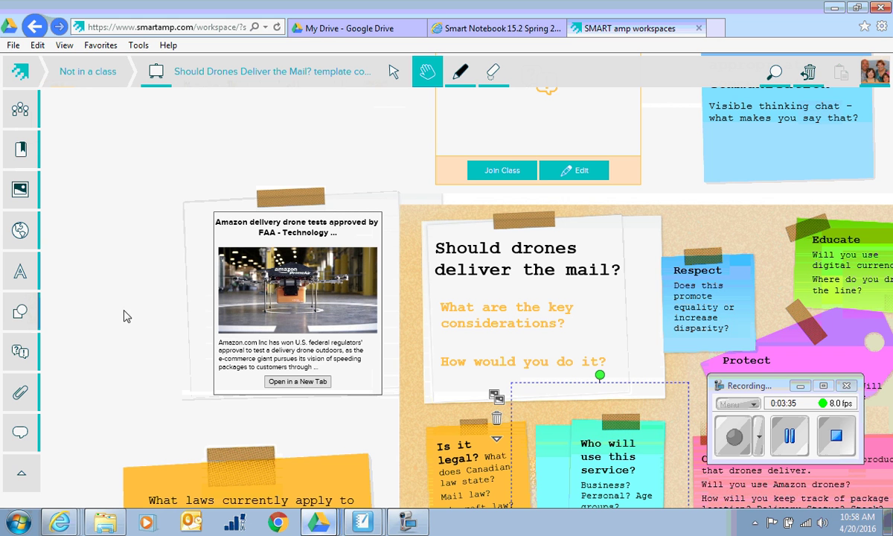
pyautogui.moveTo(269, 238); pyautogui.dragTo(276, 263)
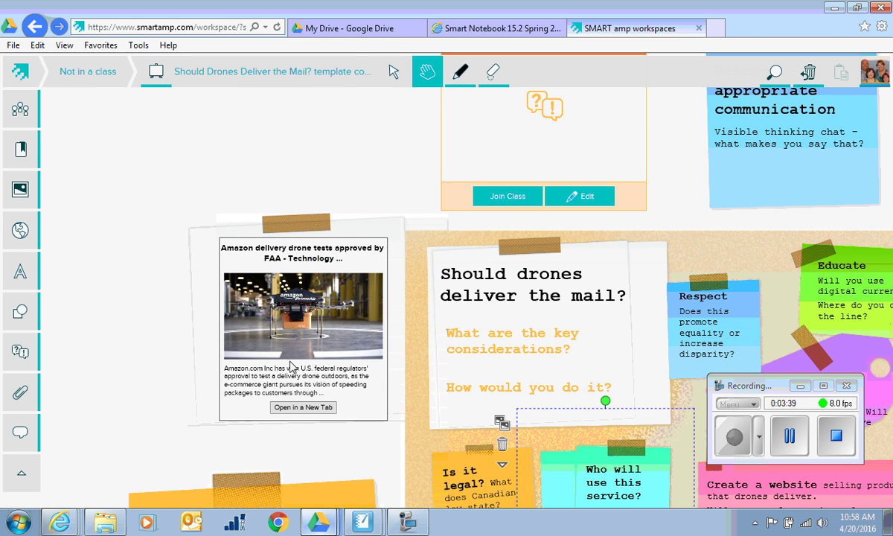
pyautogui.moveTo(763, 258); pyautogui.dragTo(202, 223)
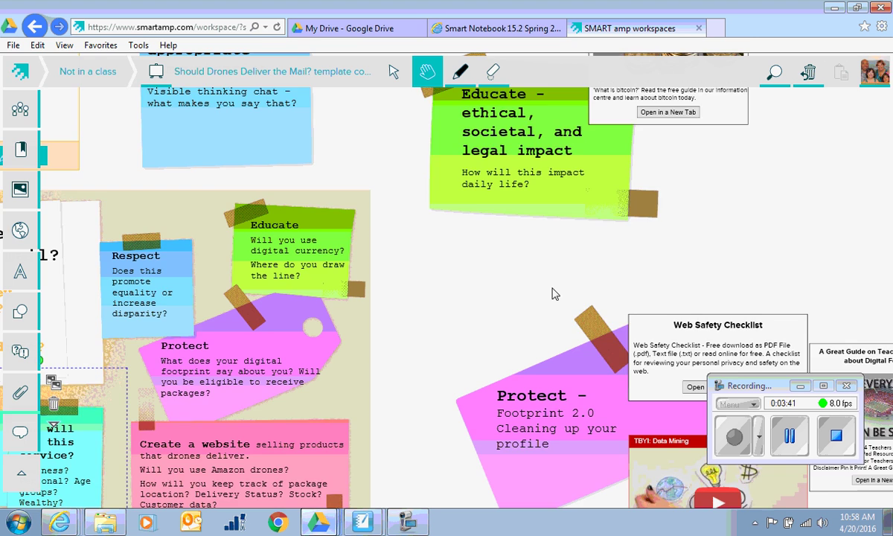
pyautogui.moveTo(552, 294); pyautogui.dragTo(365, 209)
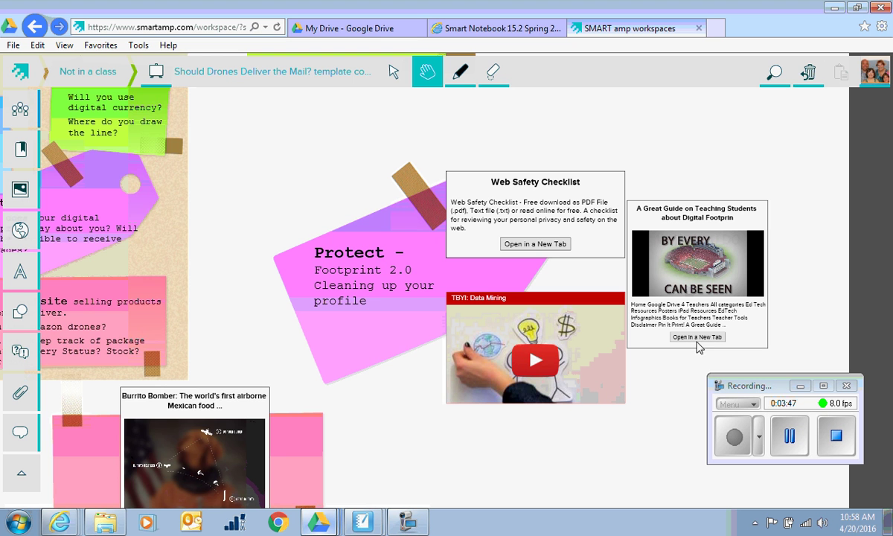
pyautogui.click(22, 231)
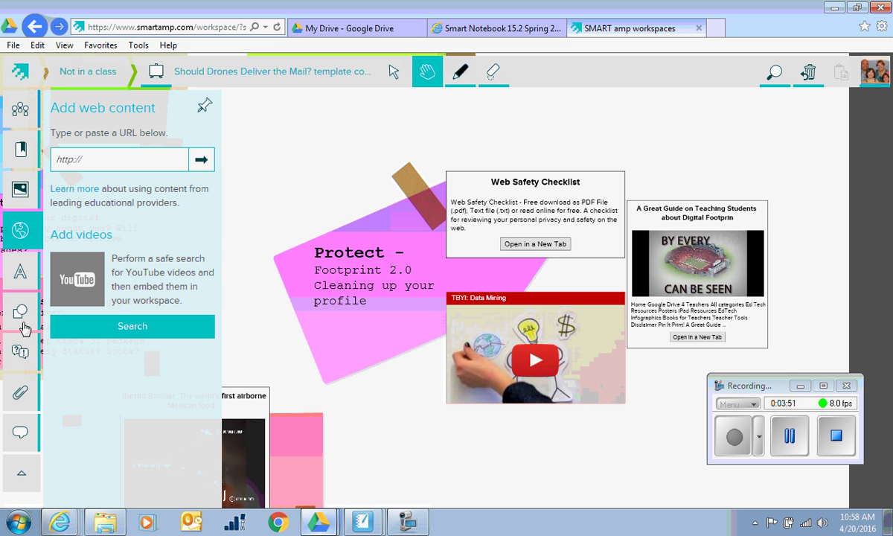
# - Check the file and assessment options, then pan down to the Digital_Footprint notebook card
pyautogui.click(20, 375)
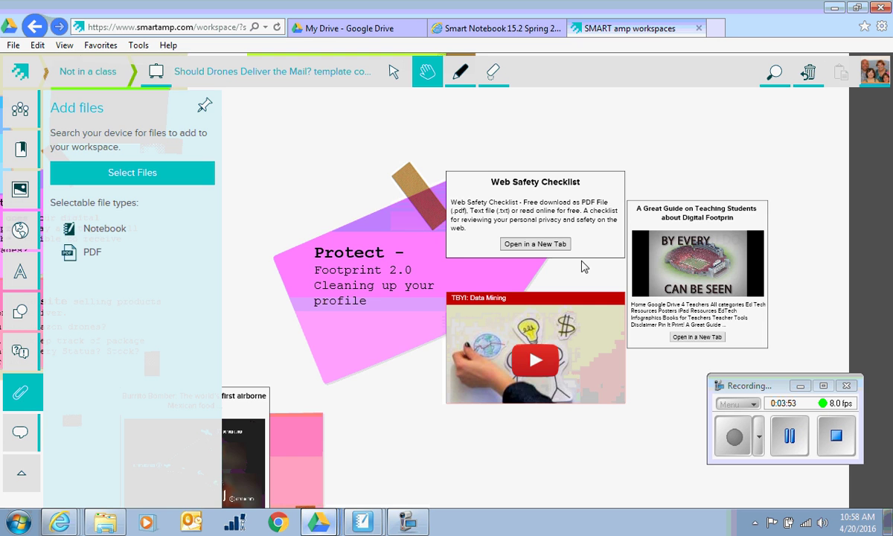
pyautogui.click(454, 199)
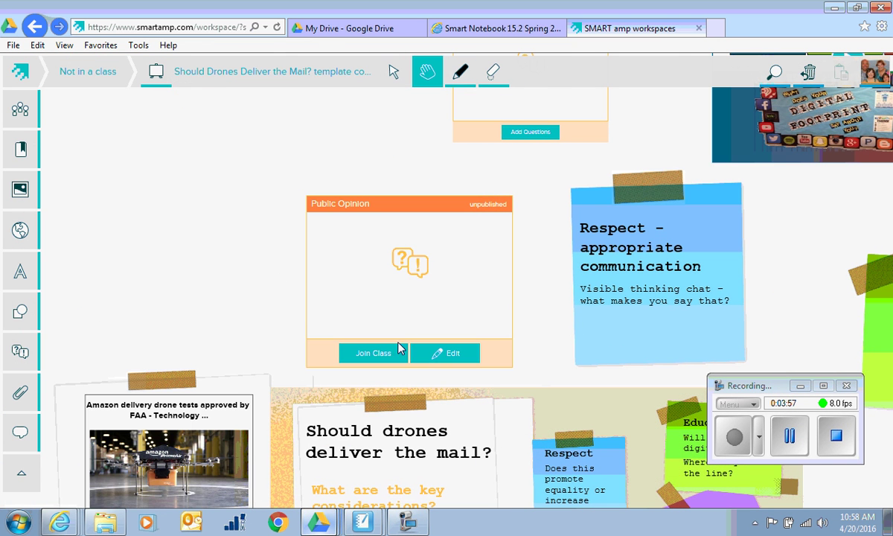
pyautogui.click(30, 346)
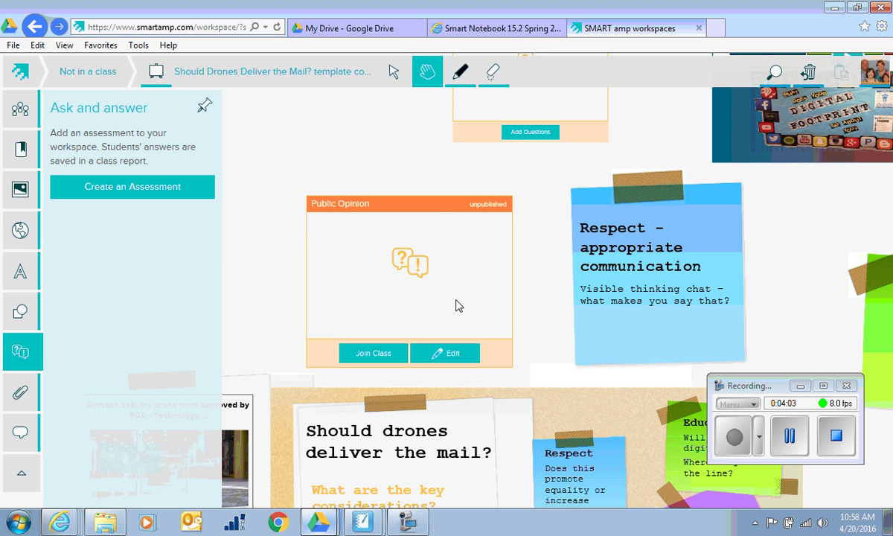
pyautogui.moveTo(548, 165); pyautogui.dragTo(537, 327)
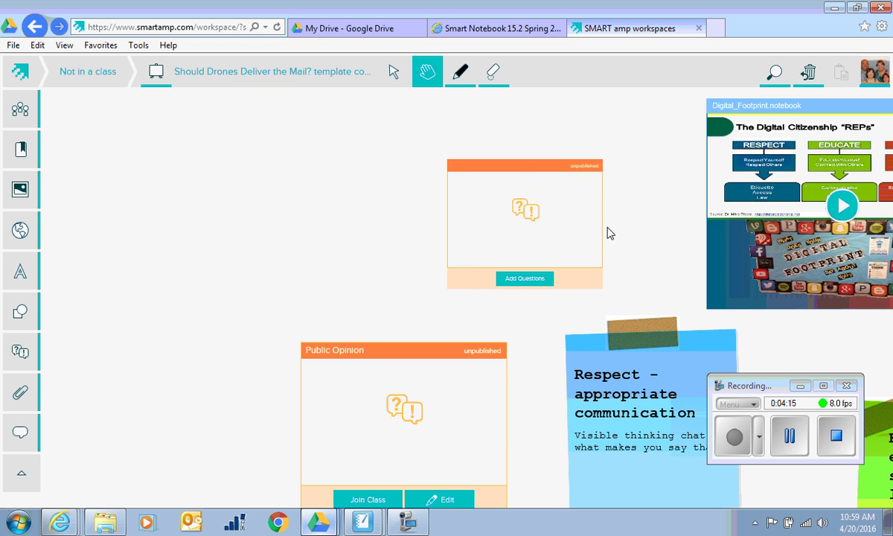
# - Move the Digital_Footprint card left and play the notebook
pyautogui.moveTo(637, 164); pyautogui.dragTo(145, 196)
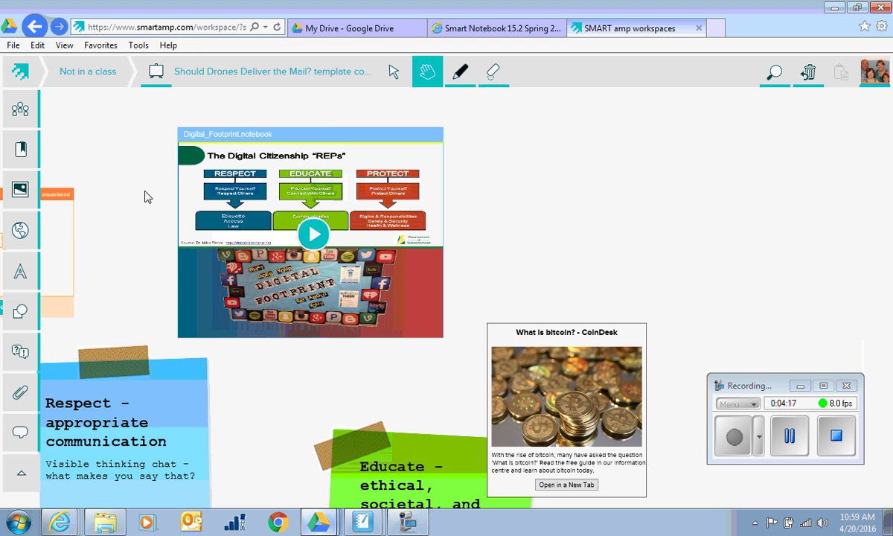
pyautogui.click(322, 237)
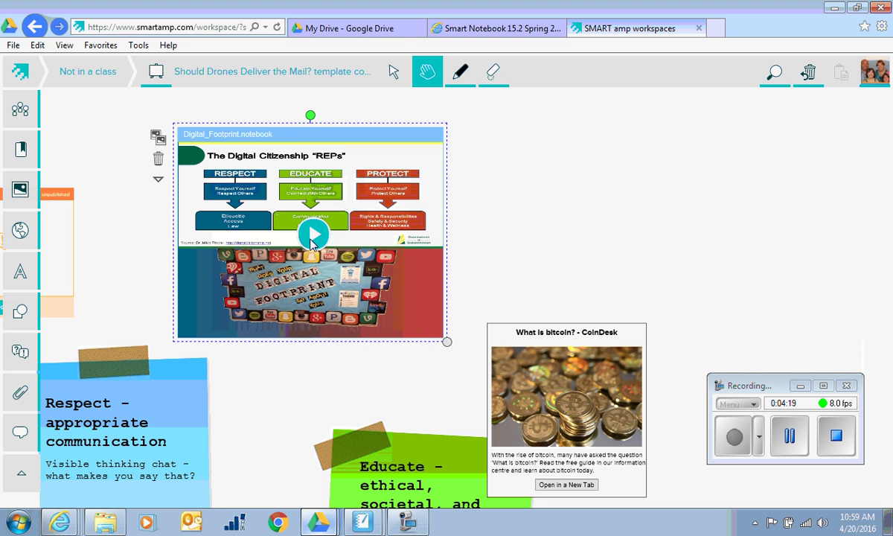
pyautogui.click(313, 235)
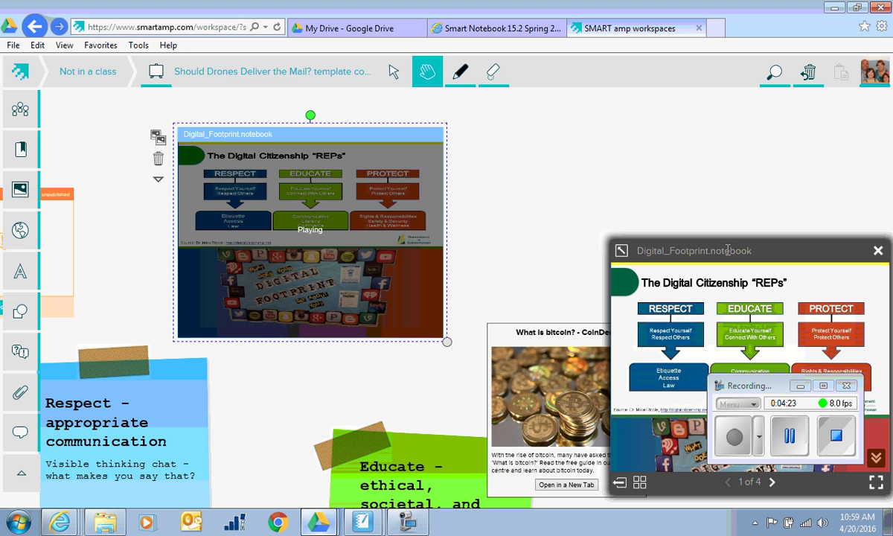
# - Page forward through Respect, Educate and Protect, back to page one, then show all four thumbnails
pyautogui.moveTo(733, 385); pyautogui.dragTo(291, 414)
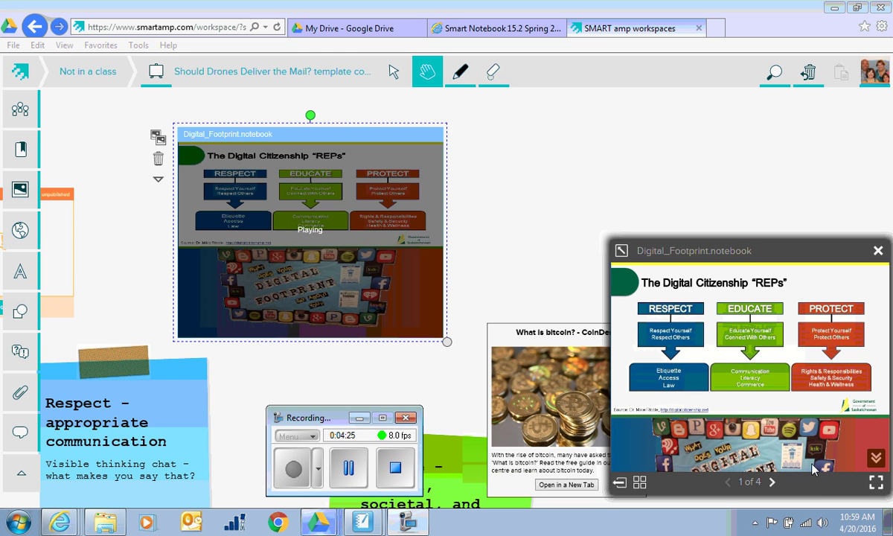
pyautogui.click(772, 483)
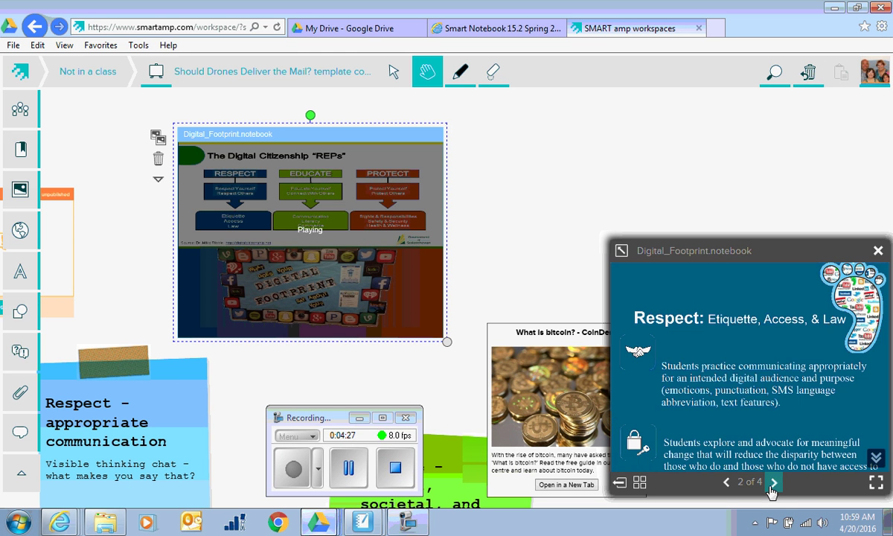
pyautogui.click(771, 482)
pyautogui.click(771, 484)
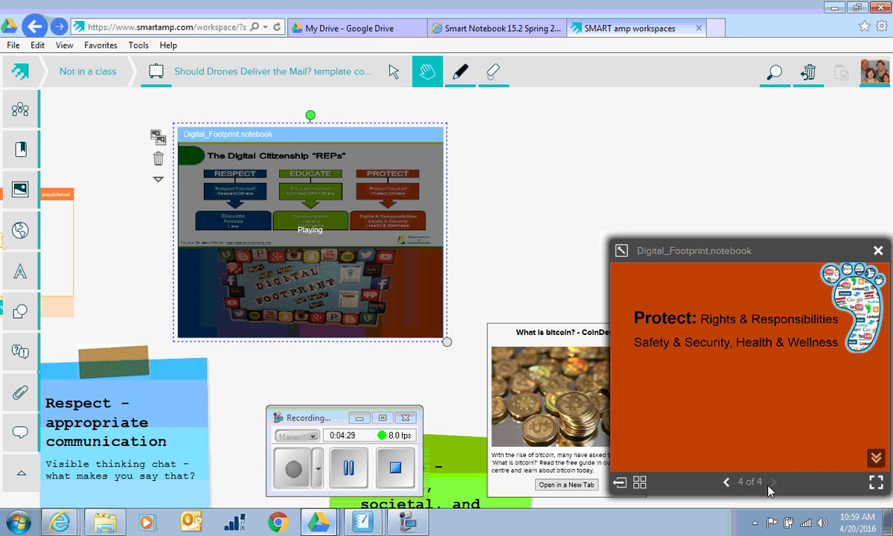
pyautogui.click(730, 484)
pyautogui.click(730, 484)
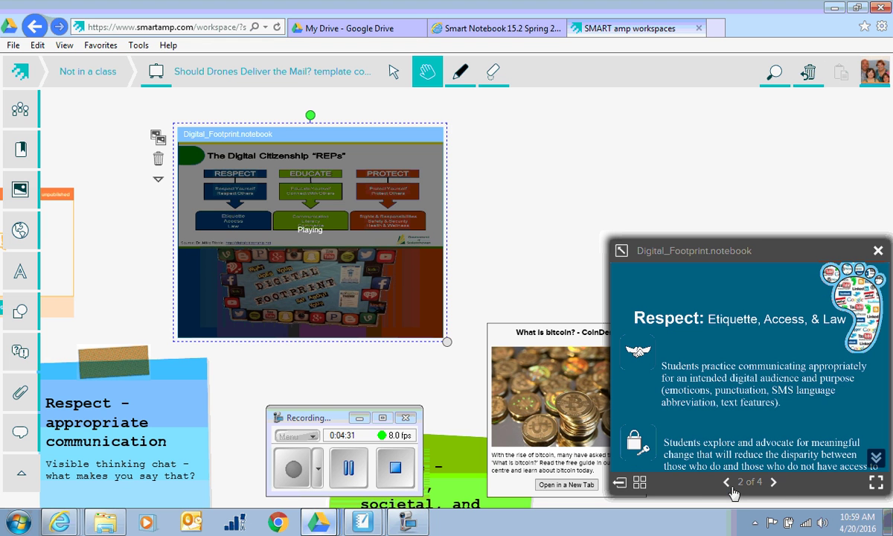
pyautogui.click(730, 484)
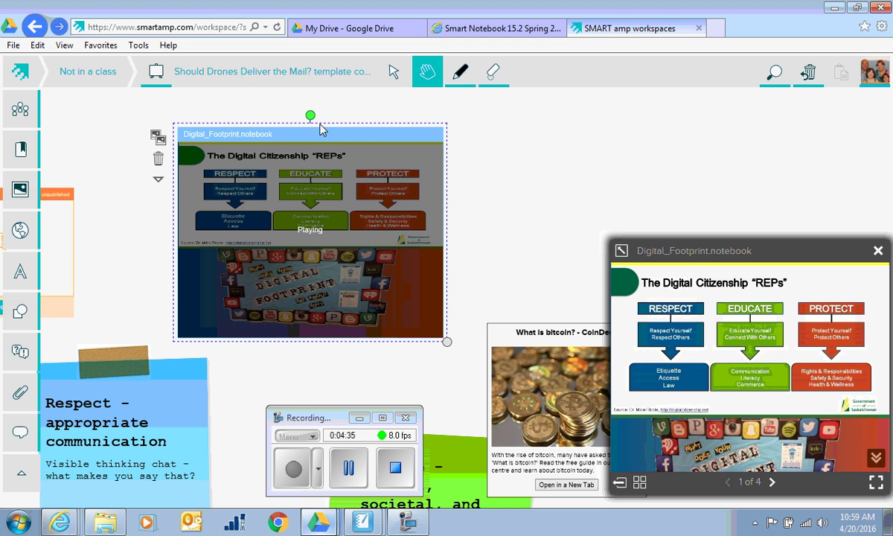
pyautogui.click(639, 482)
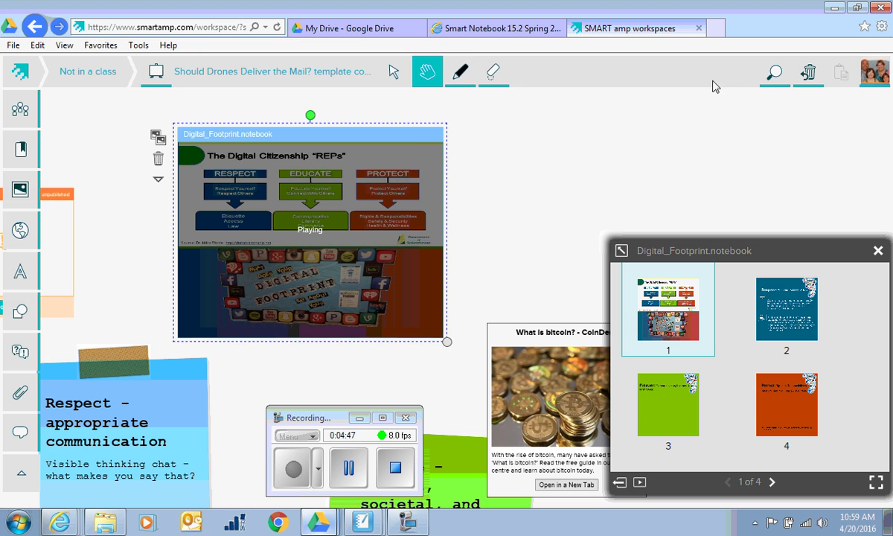
# - Draw a red ink stroke on the board, then erase all of it
pyautogui.click(459, 75)
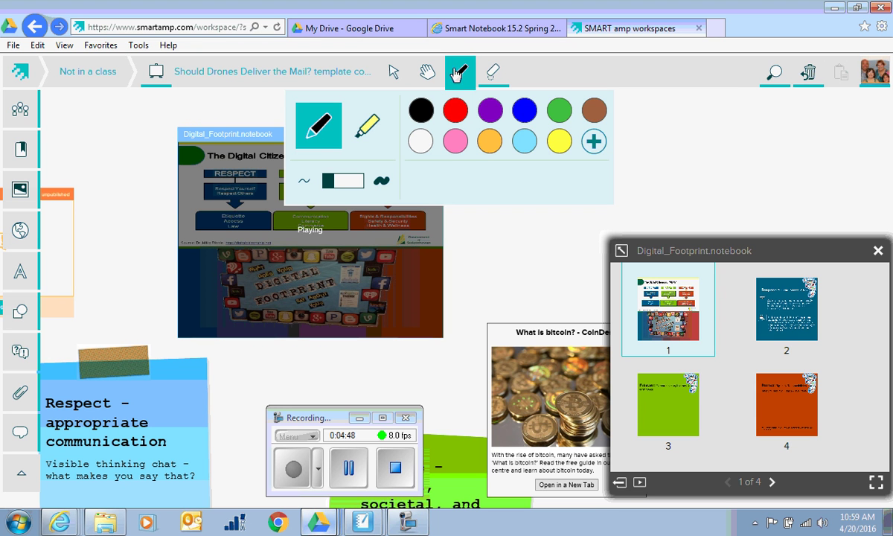
pyautogui.click(454, 111)
pyautogui.moveTo(477, 227); pyautogui.dragTo(523, 251)
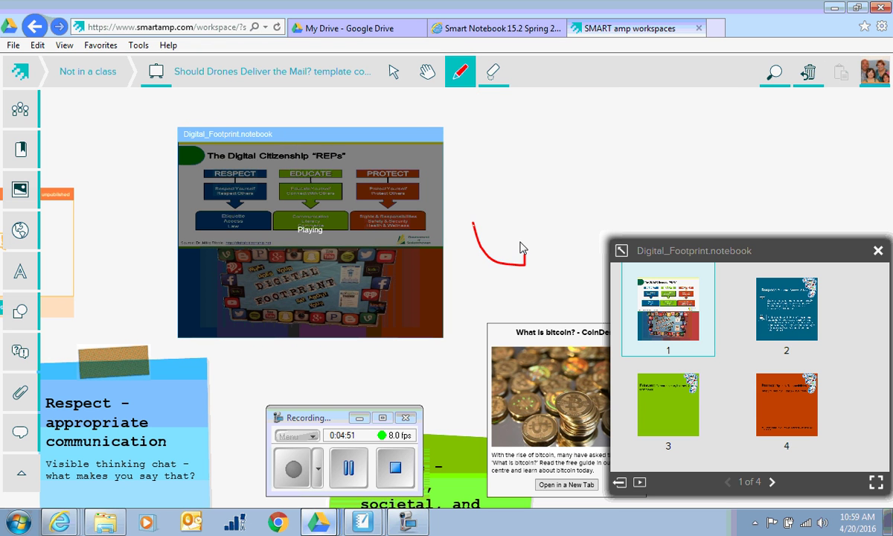
pyautogui.click(492, 71)
pyautogui.moveTo(446, 208)
pyautogui.mouseDown()
pyautogui.moveTo(473, 254)
pyautogui.moveTo(538, 259)
pyautogui.mouseUp()
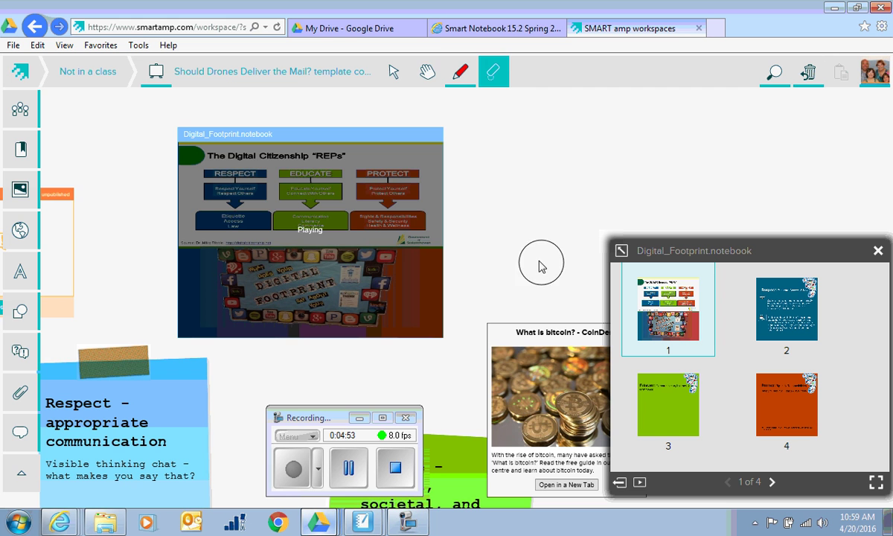
pyautogui.click(427, 71)
# - Shift the board right and drag the Digital_Footprint card up and to the right
pyautogui.moveTo(413, 195); pyautogui.dragTo(485, 192)
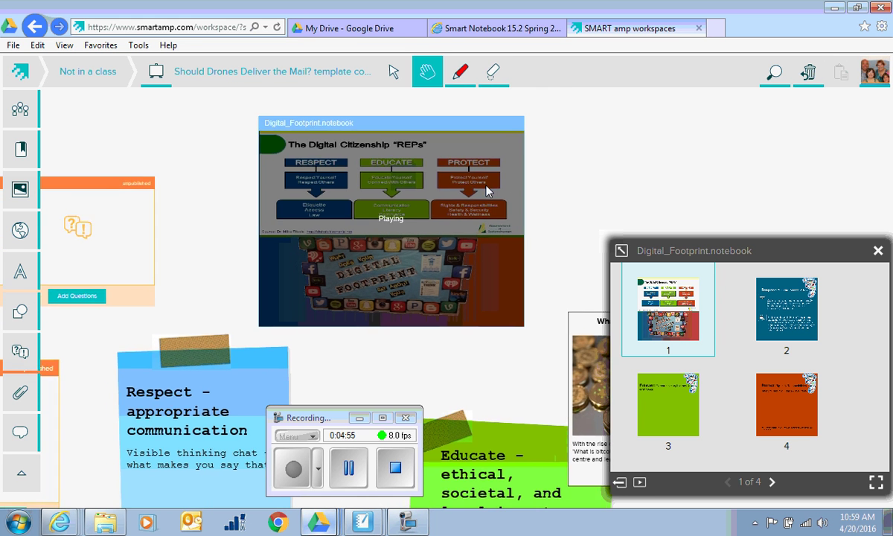
pyautogui.click(393, 71)
pyautogui.moveTo(300, 130); pyautogui.dragTo(330, 117)
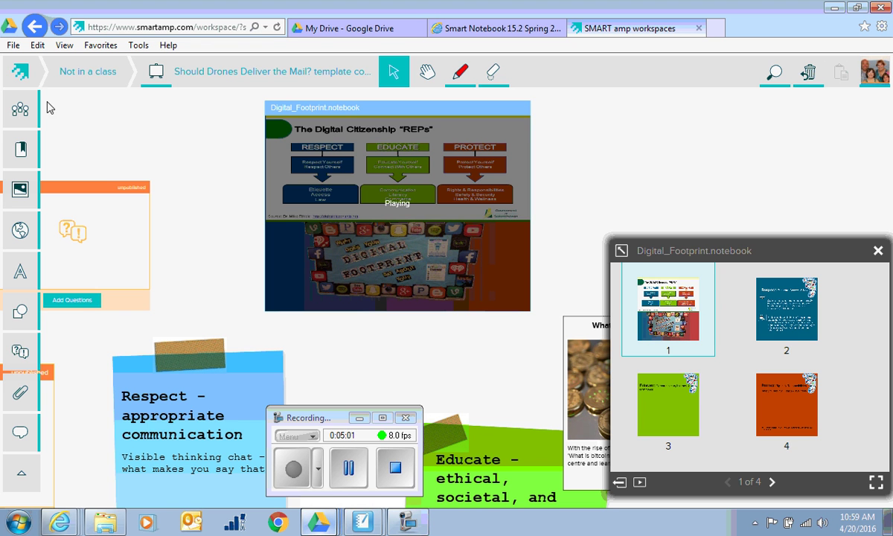
# - Show the Sharing and Presenting panel with its participant and follow-me options
pyautogui.click(20, 109)
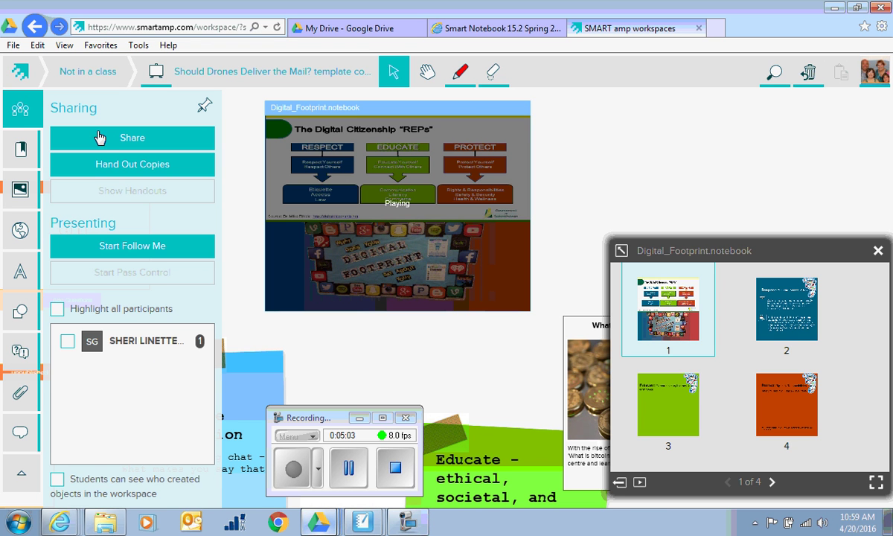